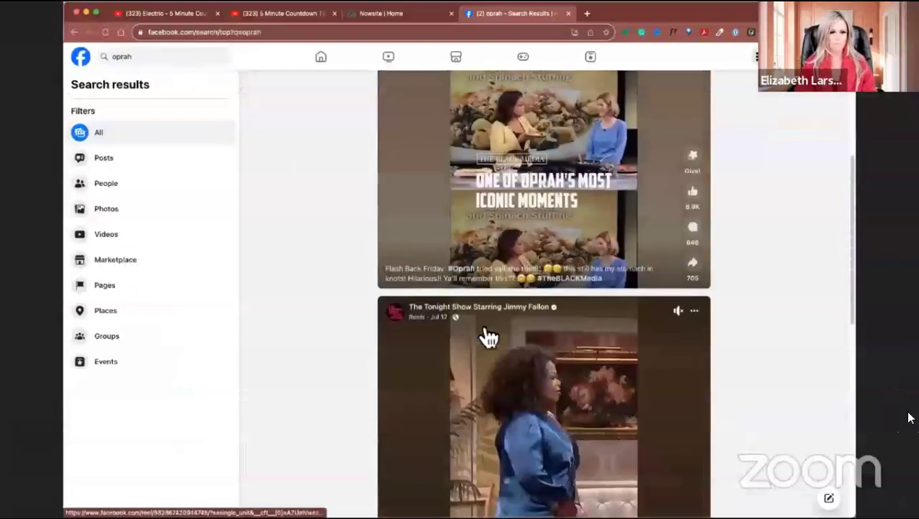
- Search Facebook for "oprah the daily show" and copy the Oprah Winfrey quote from the caption of The Daily Show's video post
scroll(488, 337, "down", 20)
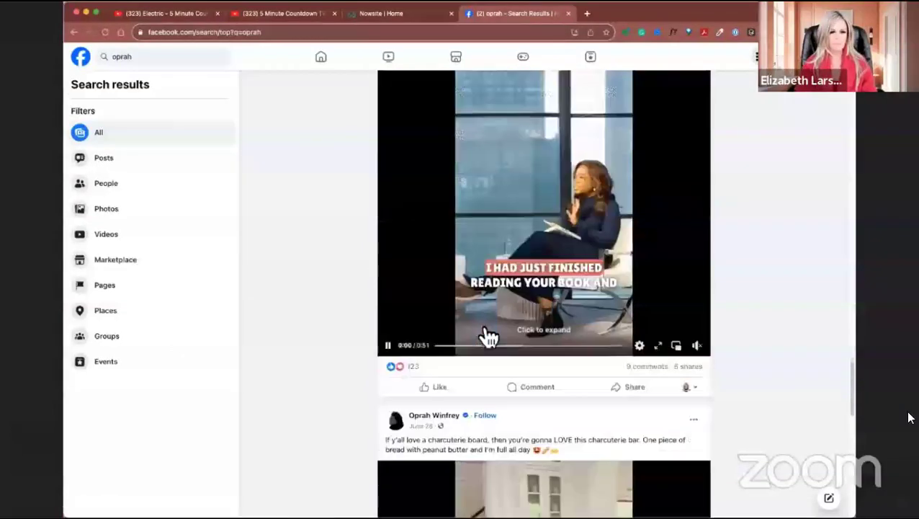
scroll(481, 323, "down", 20)
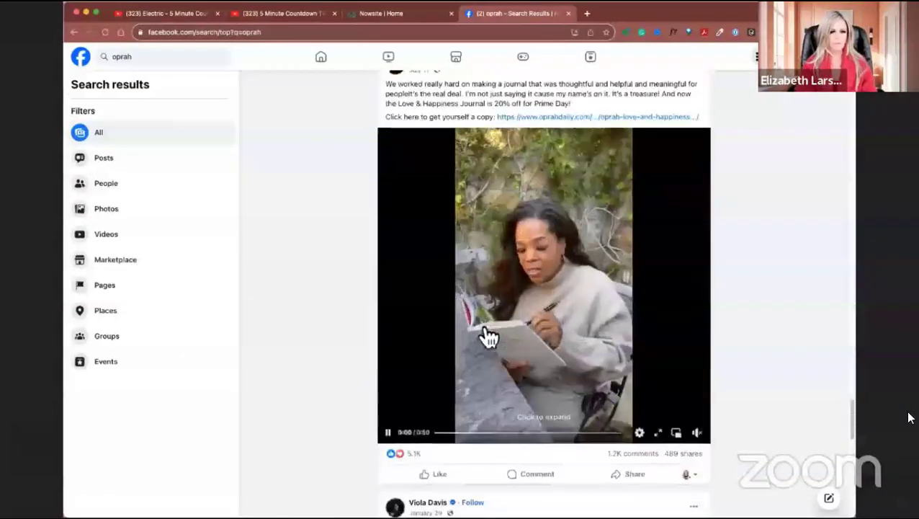
scroll(488, 337, "up", 10)
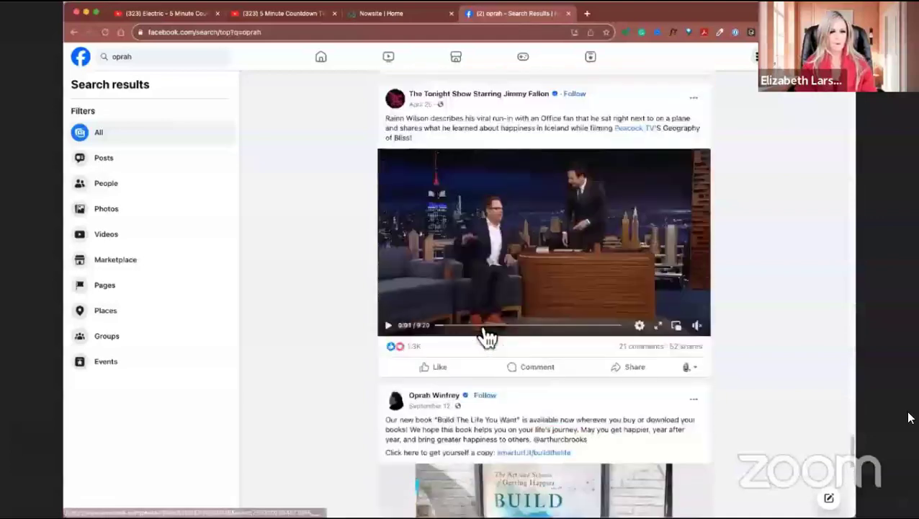
scroll(488, 337, "down", 8)
scroll(489, 337, "up", 10)
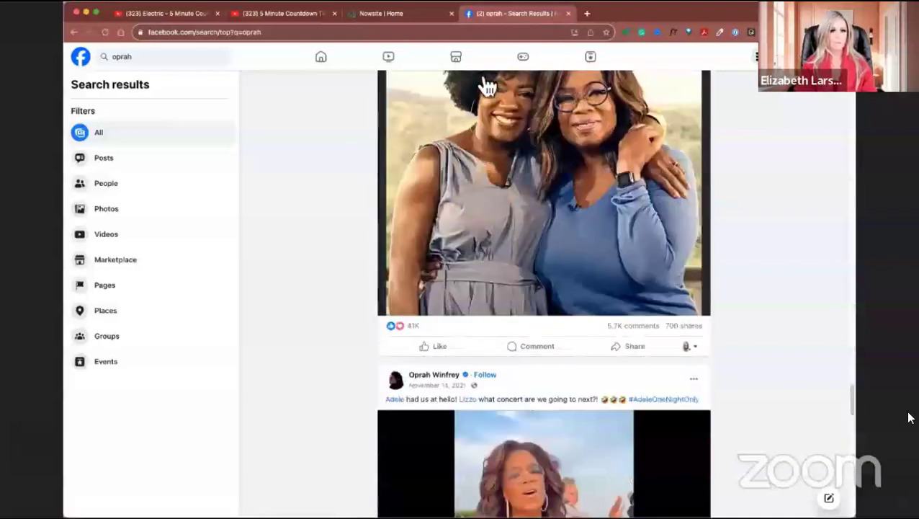
left_click(178, 56)
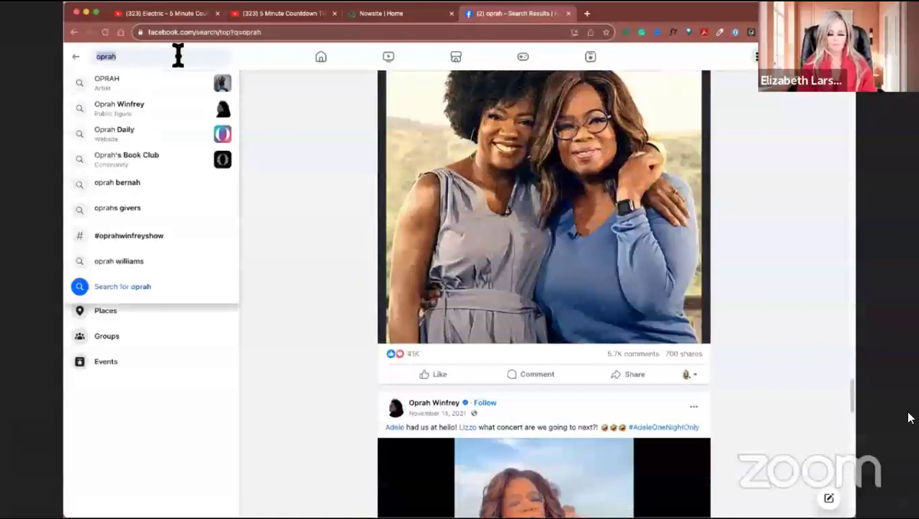
left_click(178, 56)
type("the daily show")
key("Return")
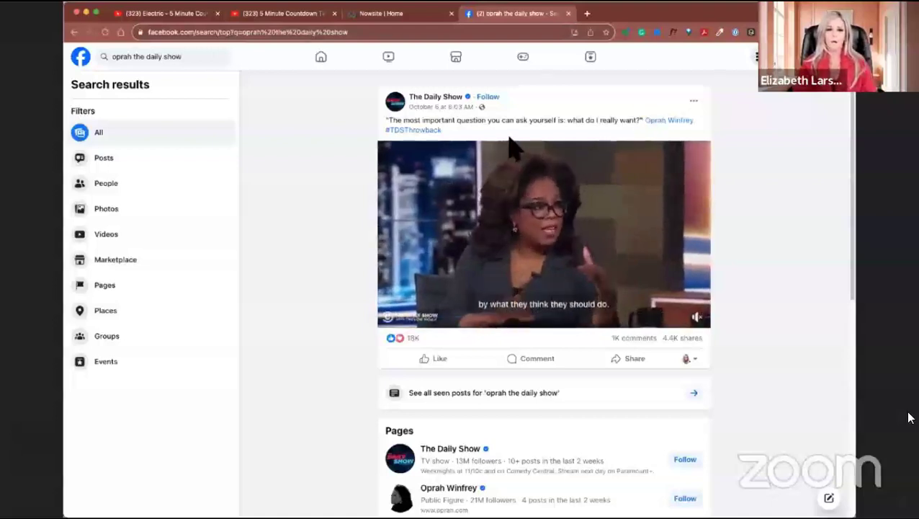
left_click_drag(706, 119, 386, 121)
key("super+c")
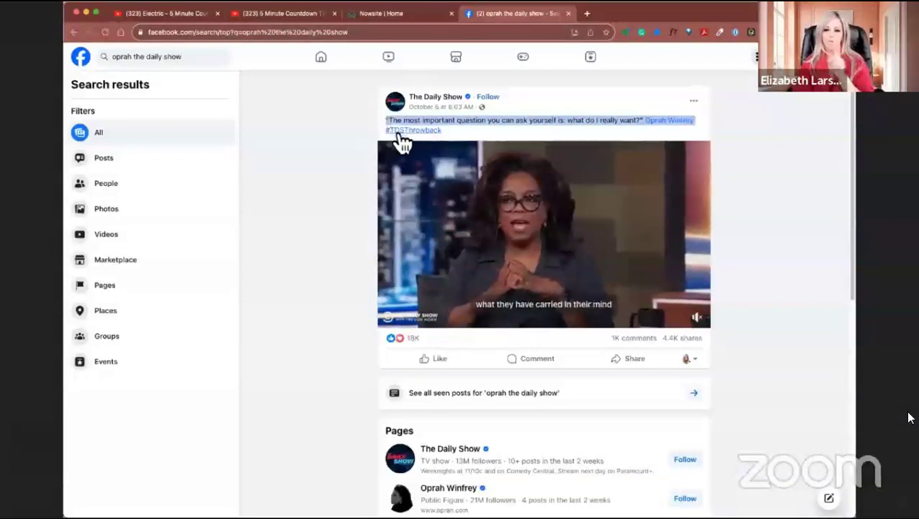
- Switch to Nowsite and start a social post of the type Caption my Video
left_click(431, 14)
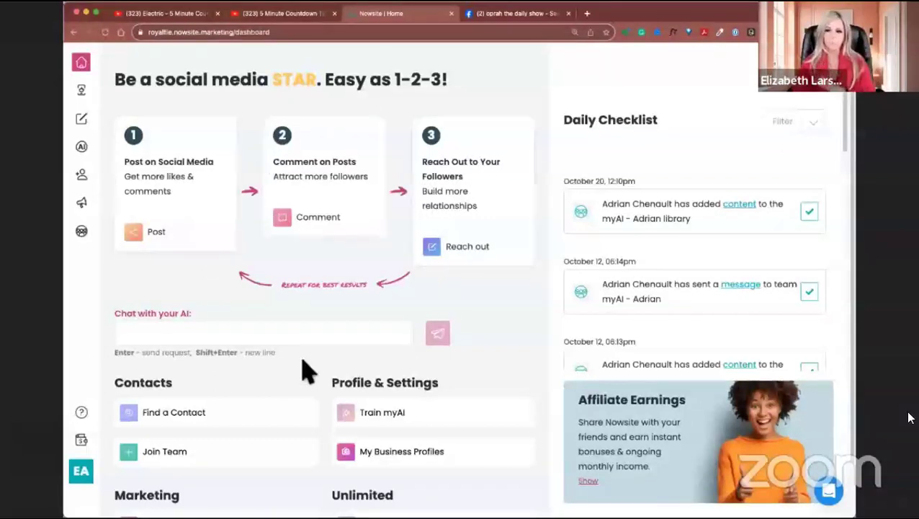
left_click(170, 181)
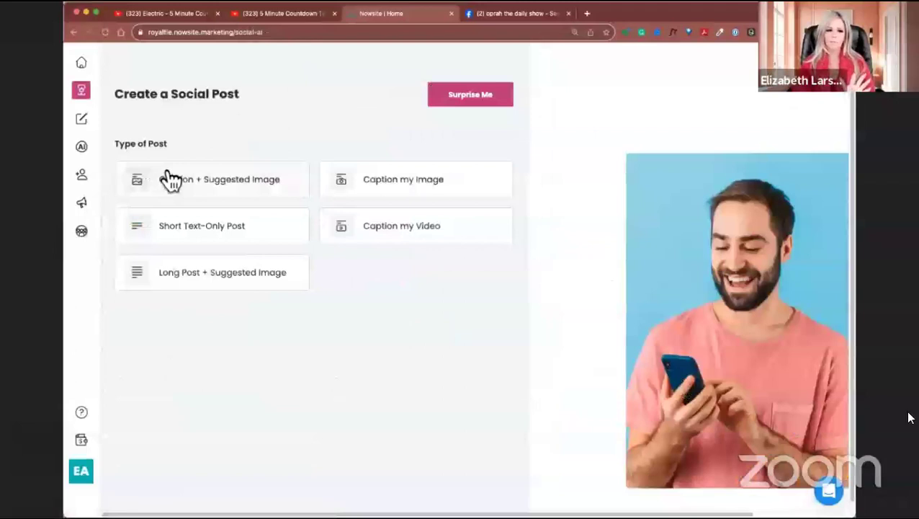
left_click(401, 235)
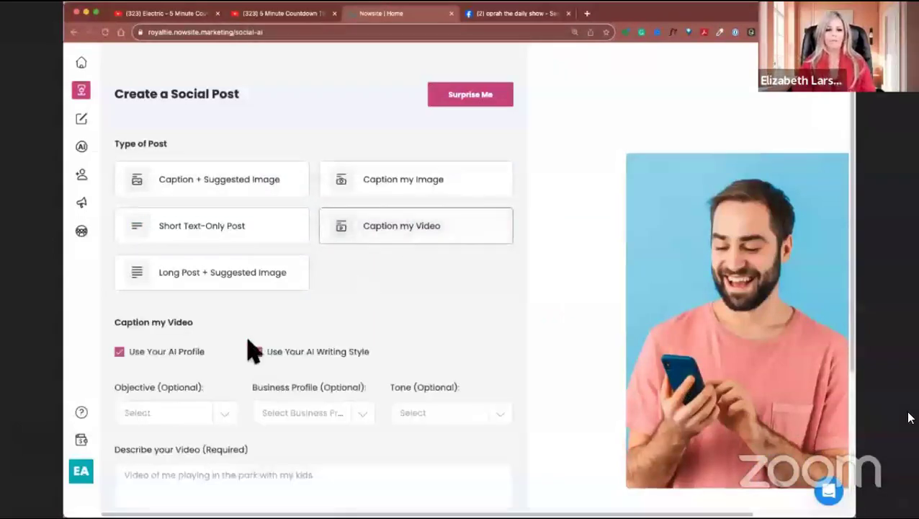
- Fill in the video description with the copied quote "The most important question you can ask yourself is: what do I really want?" Oprah Winfrey
scroll(241, 374, "down", 2)
left_click(181, 351)
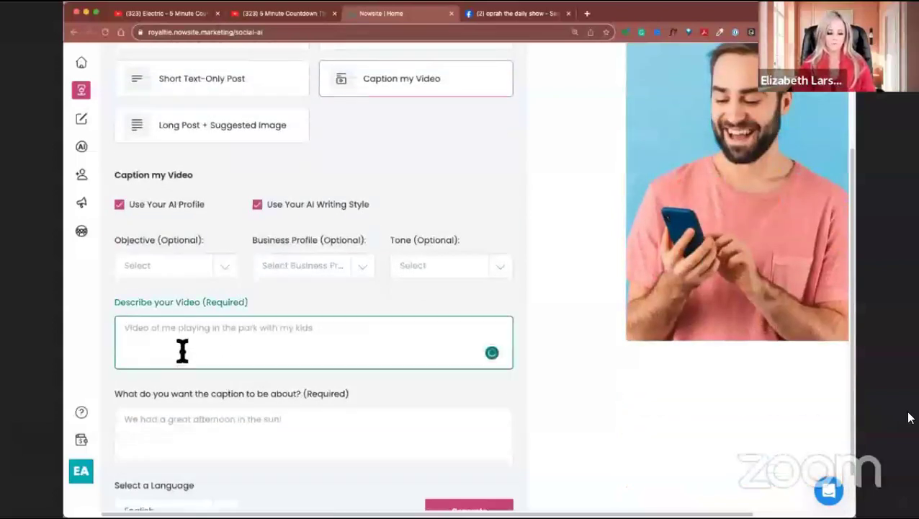
key("super+v")
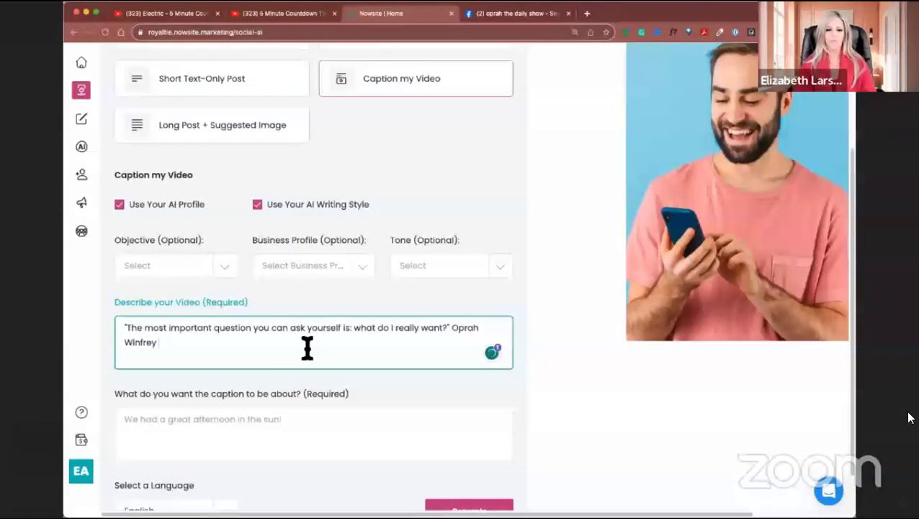
- Enter "the importance of knowing what you want to create a life you love" as what the caption should be about
scroll(307, 348, "down", 1)
scroll(307, 348, "down", 2)
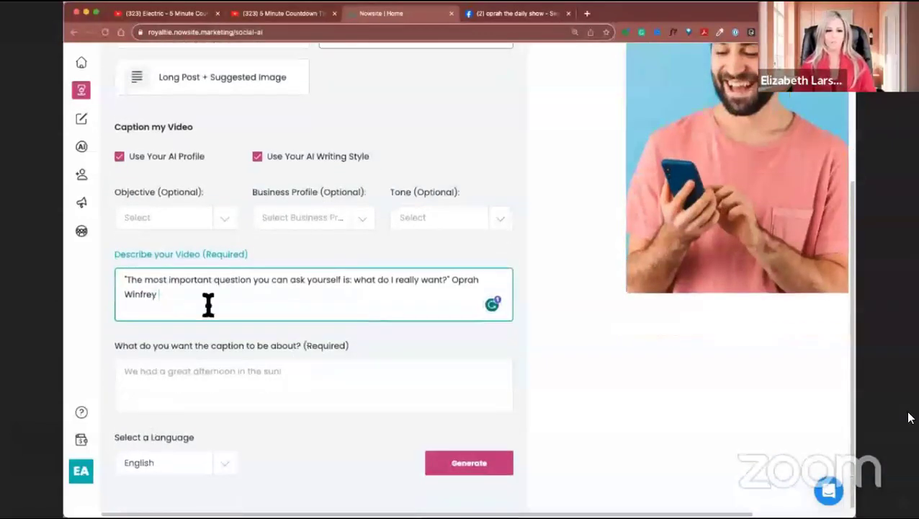
left_click(174, 384)
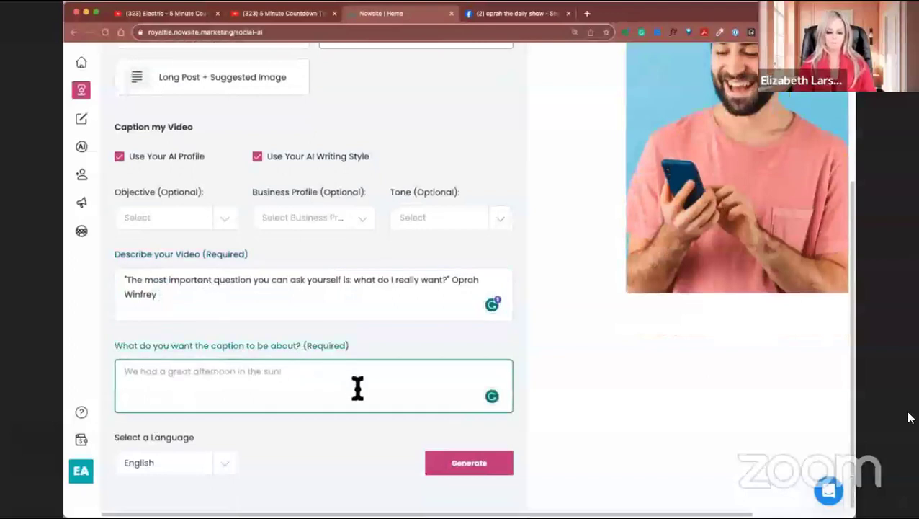
type("the")
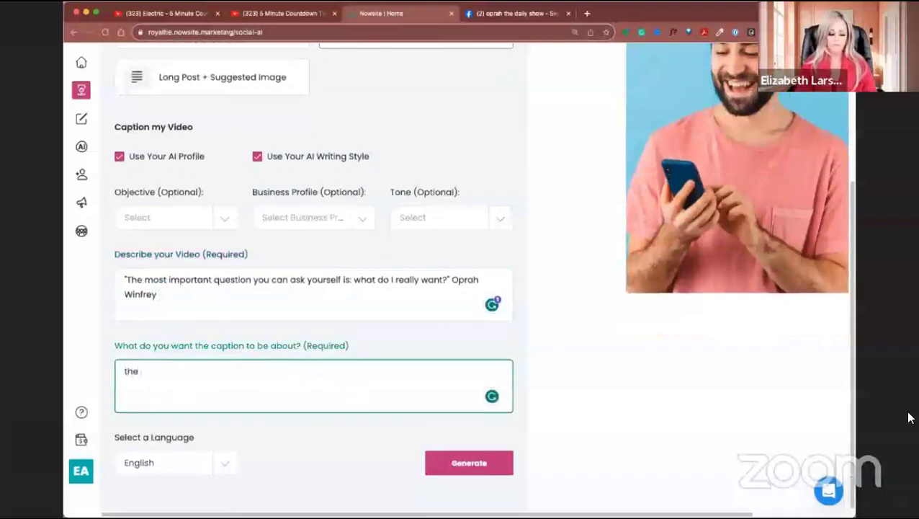
type(" importanc")
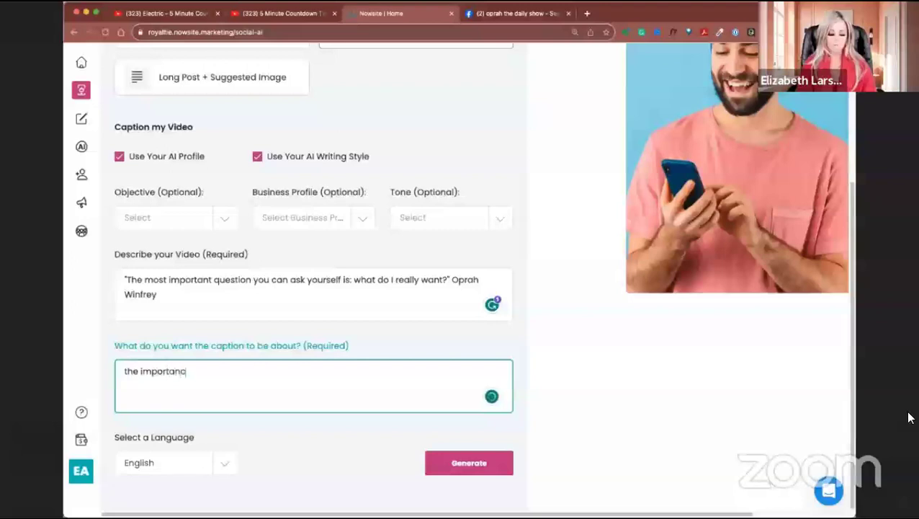
type("e of knowing what you want to creaate a")
key("BackSpace")
key("BackSpace")
key("BackSpace")
key("BackSpace")
key("BackSpace")
type("te a")
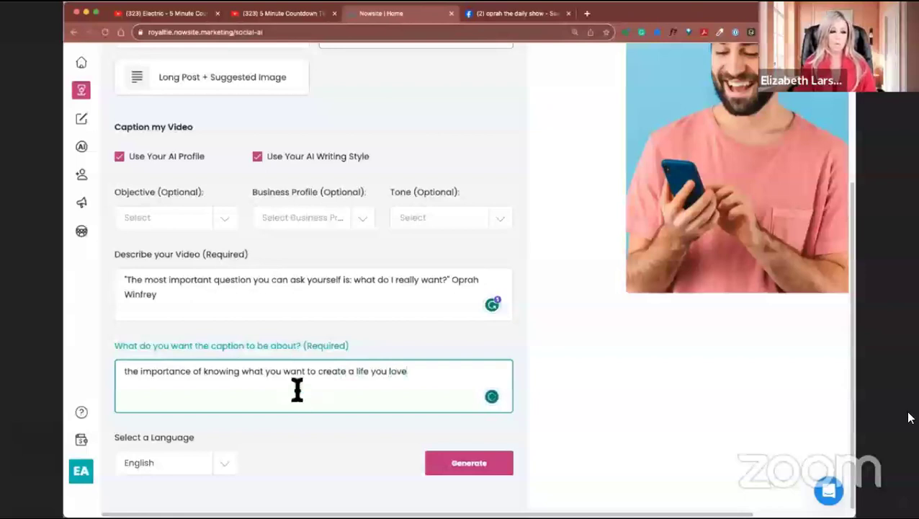
- Reword the end of the caption topic to "create the road map to a life you love" and generate the caption
double_click(350, 371)
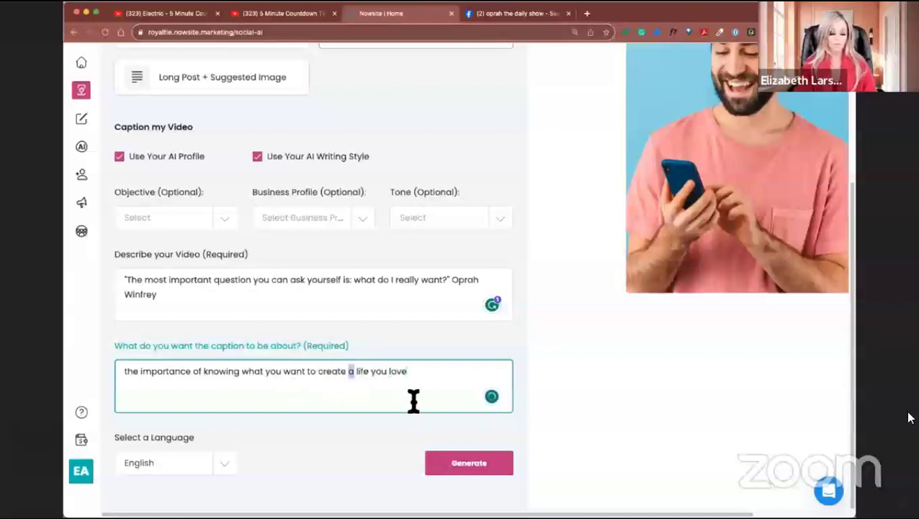
type("the roa")
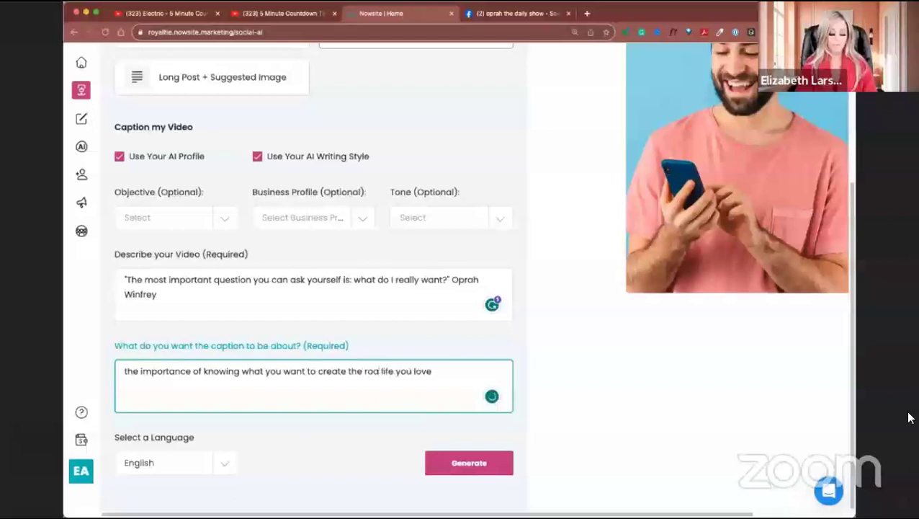
type("d map")
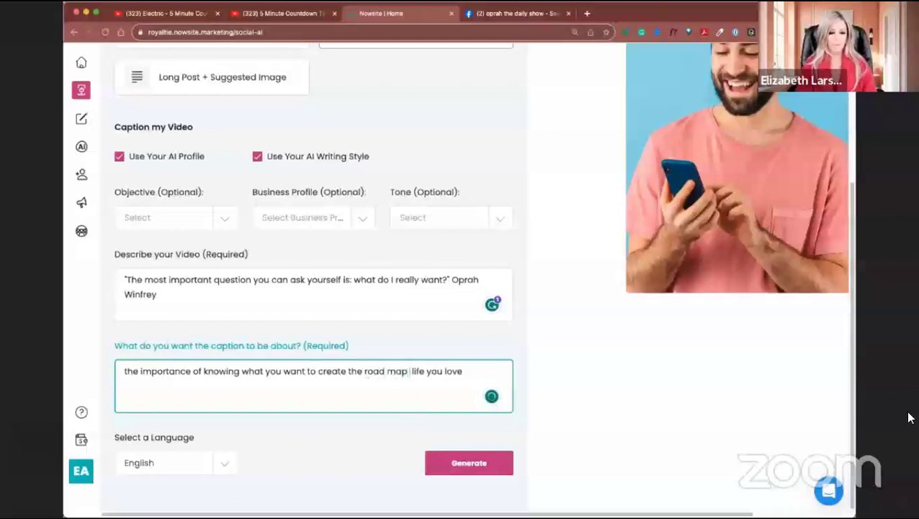
type(" to")
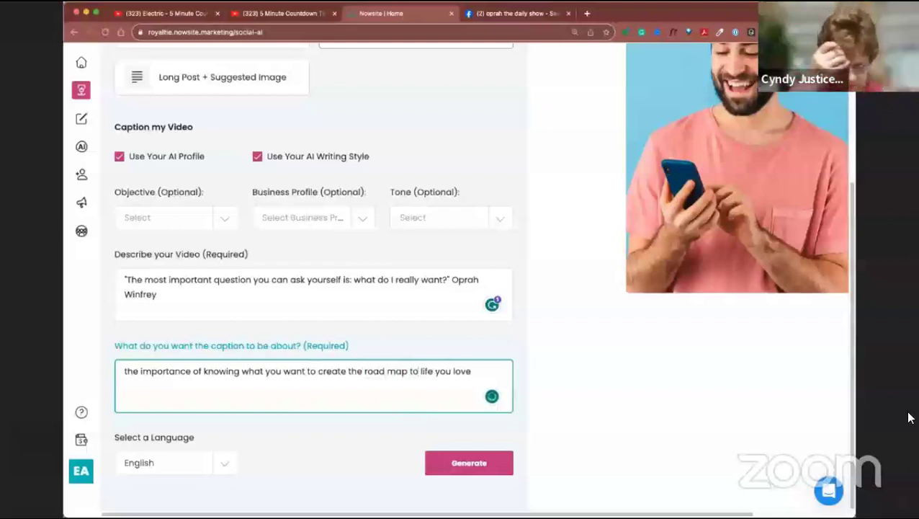
type(" a")
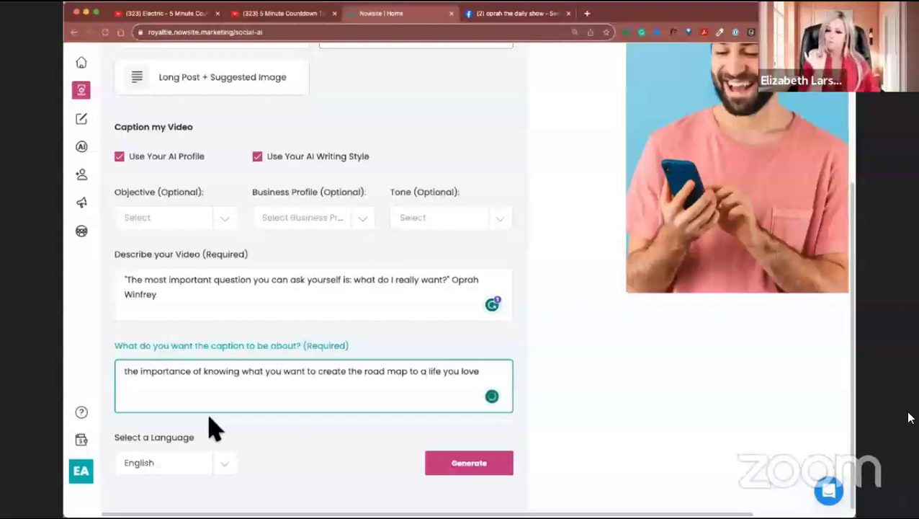
left_click(475, 468)
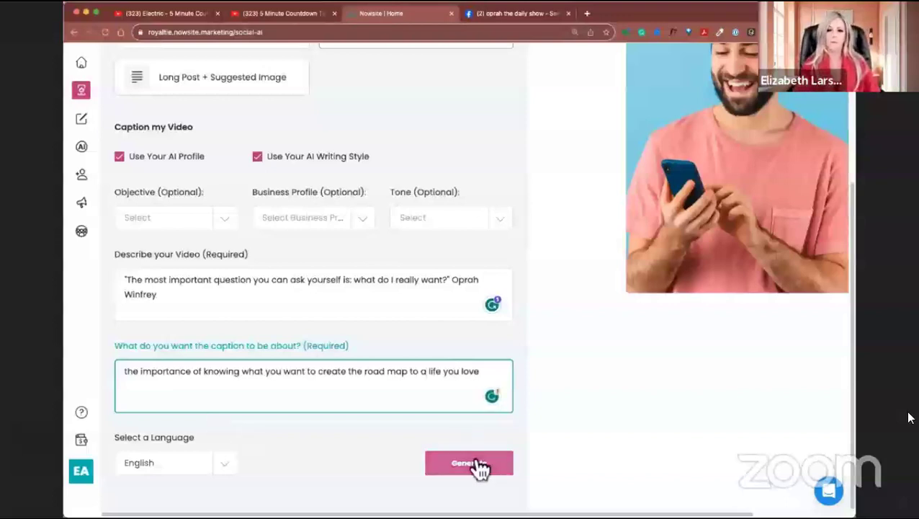
left_click(472, 465)
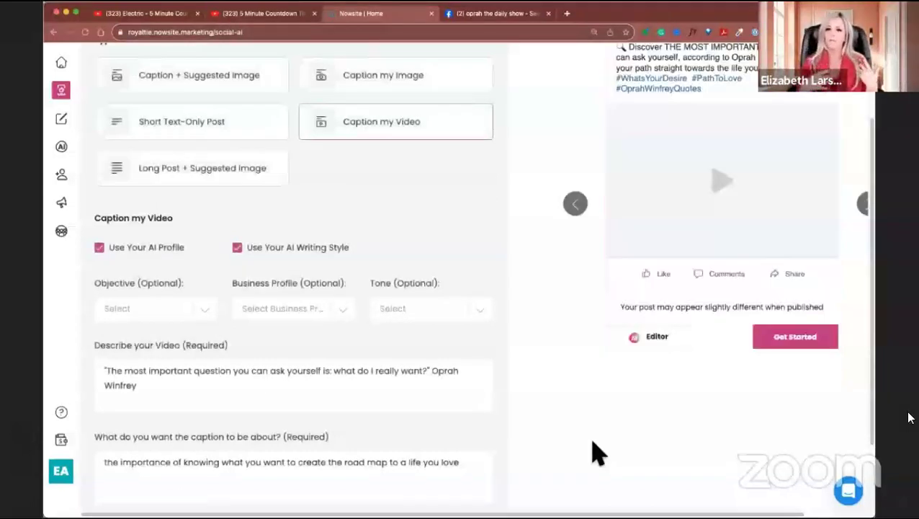
- Copy the generated caption for posting to Facebook and open Facebook from Nowsite
scroll(595, 452, "up", 3)
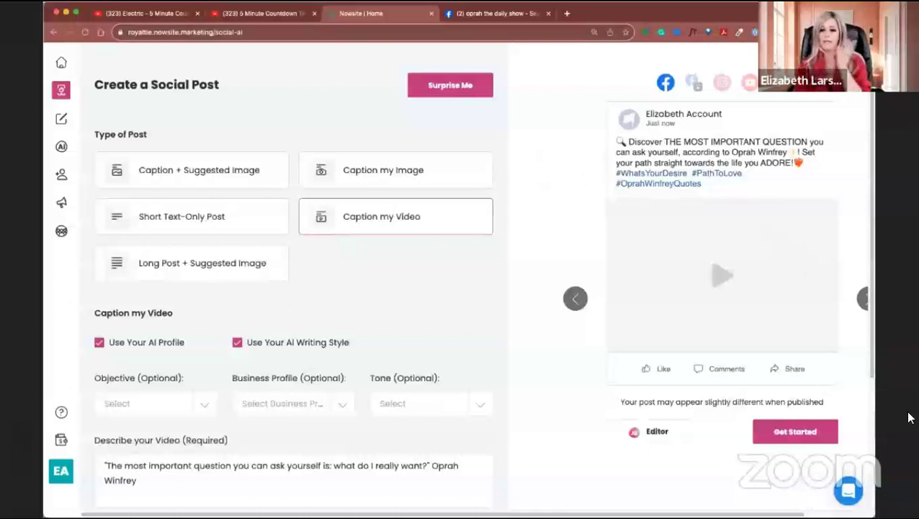
left_click(795, 436)
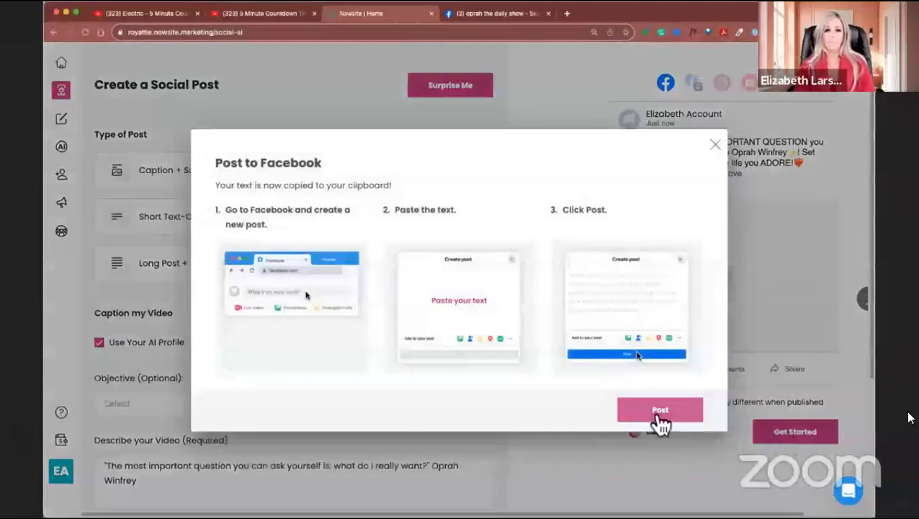
left_click(658, 412)
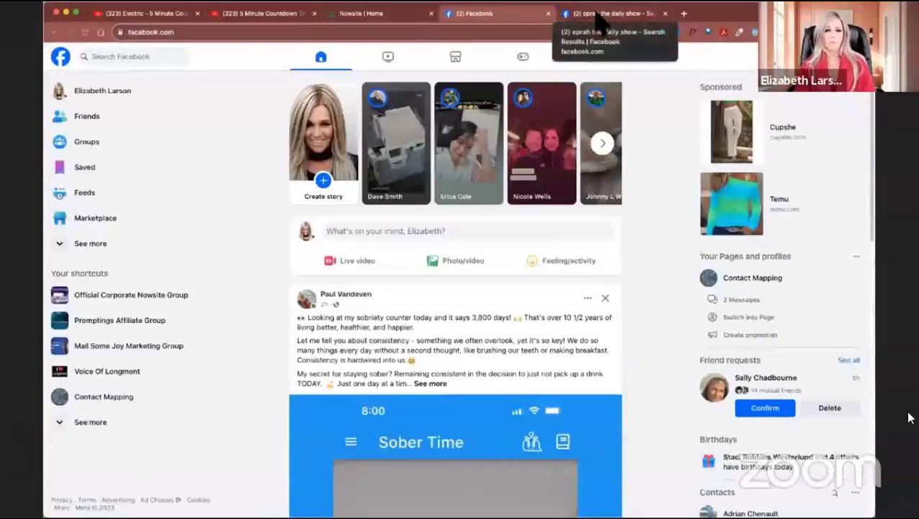
- Return to the "oprah the daily show" search results and start sharing The Daily Show's video post to the feed
left_click(612, 13)
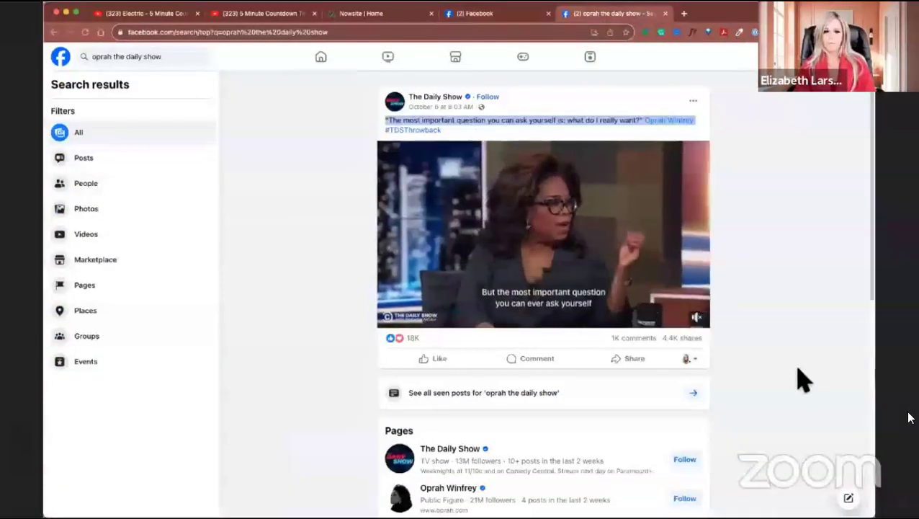
left_click(635, 360)
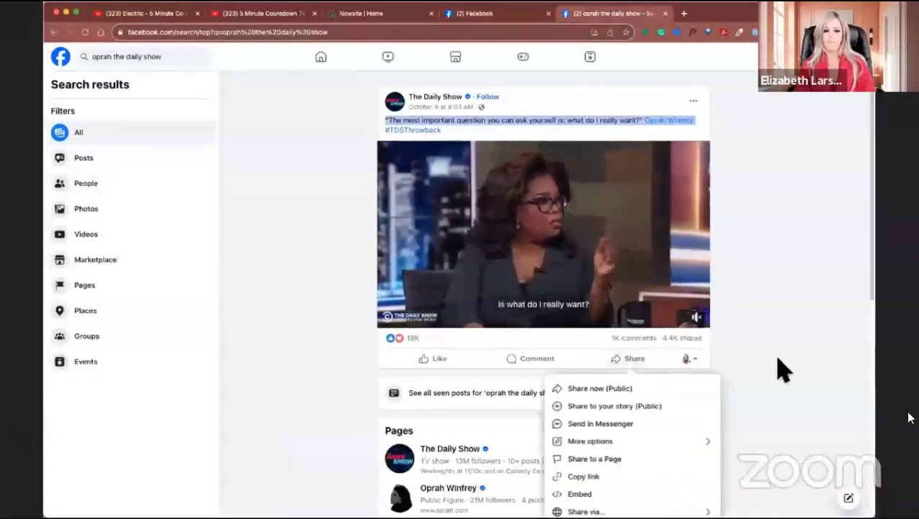
scroll(742, 360, "down", 2)
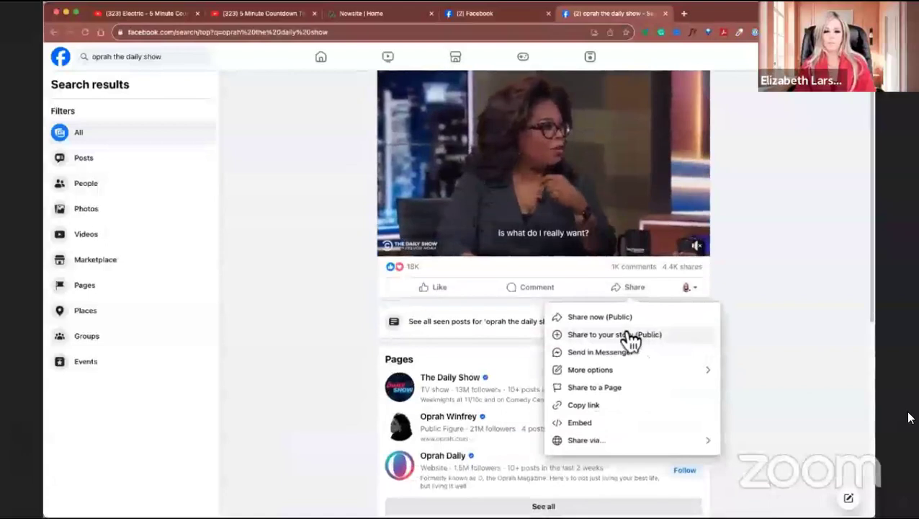
scroll(615, 318, "down", 3)
left_click(615, 258)
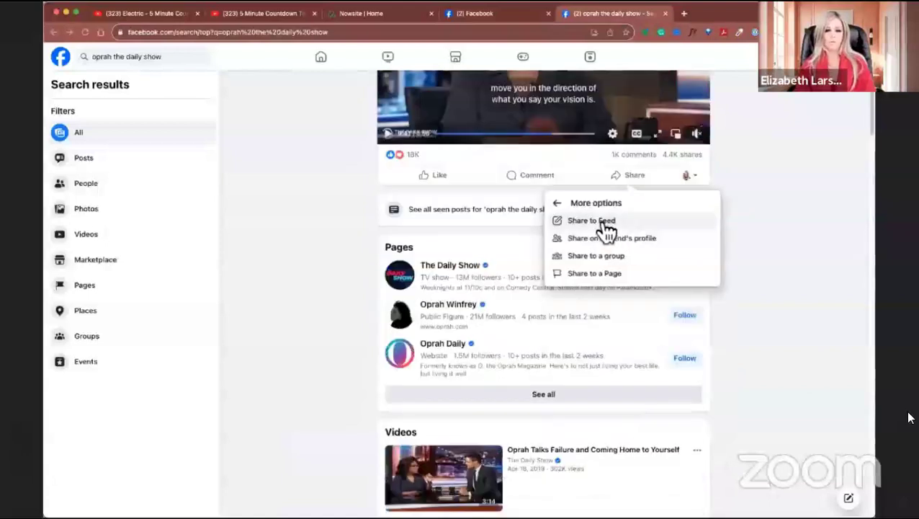
left_click(607, 223)
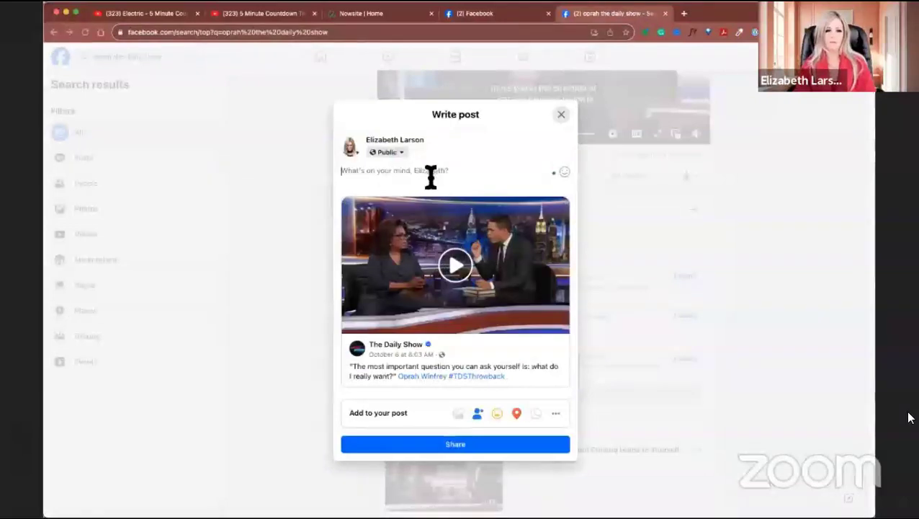
- Paste the generated caption into the shared post and add "WOW! This was powerful!" in front of it
key("super+v")
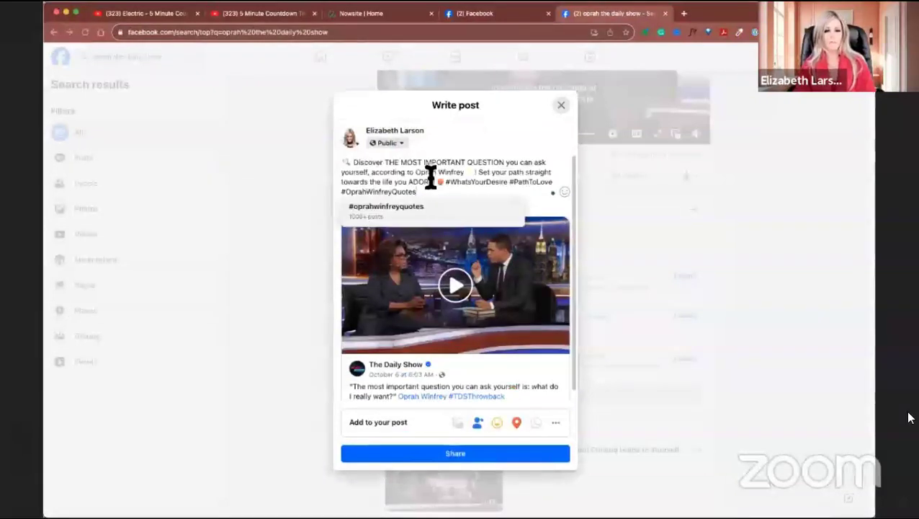
left_click(476, 160)
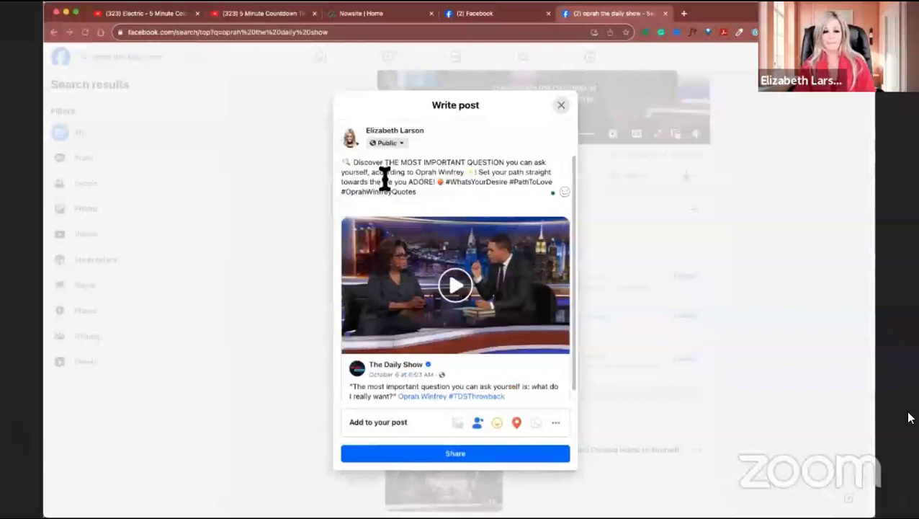
type("WOW! This was powerful!")
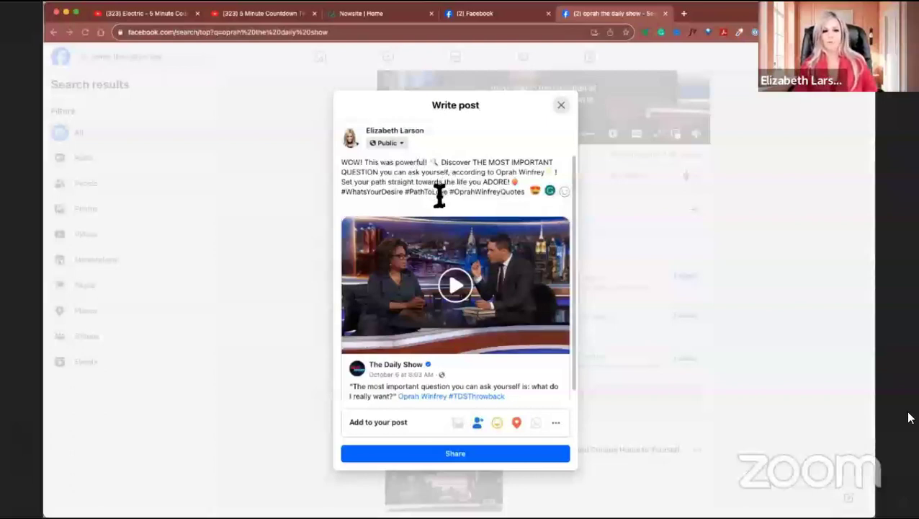
- Add "Have you done this? Let me know in the comments below so I can celebrate you this Celebration Friday!" above the hashtags and share the post
left_click(529, 182)
key("Return")
key("Return")
key("Up")
type("H")
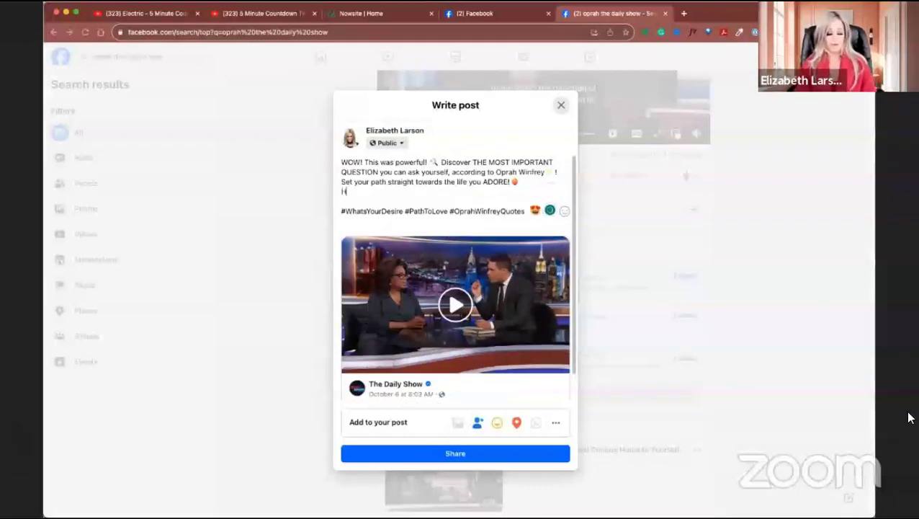
type("ave you done this? ")
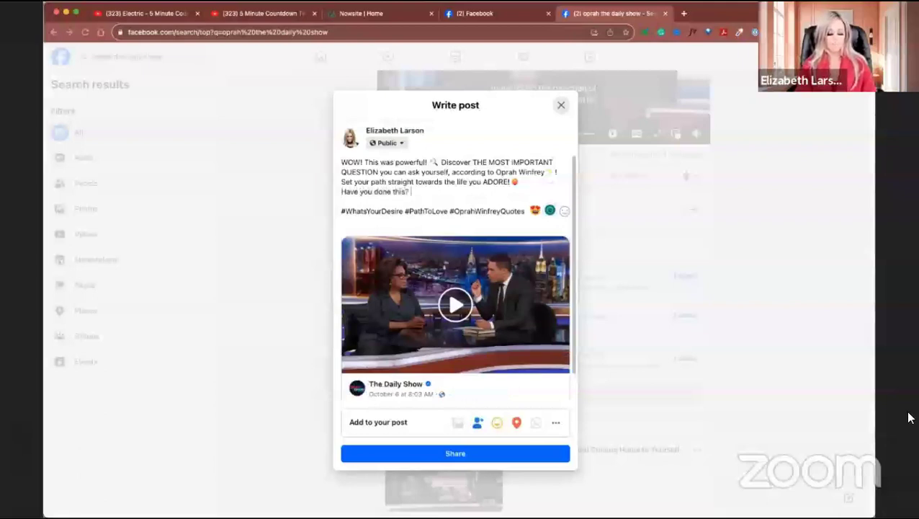
type("Let me k")
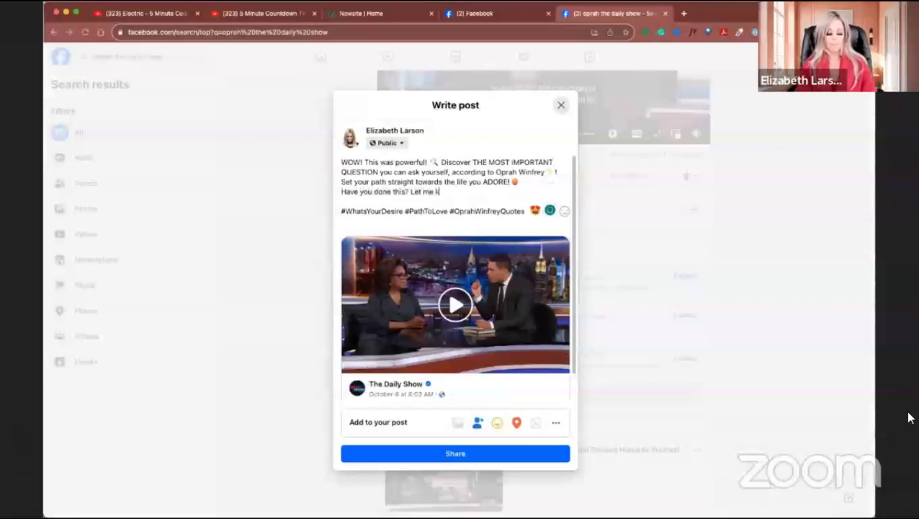
type("now in the co")
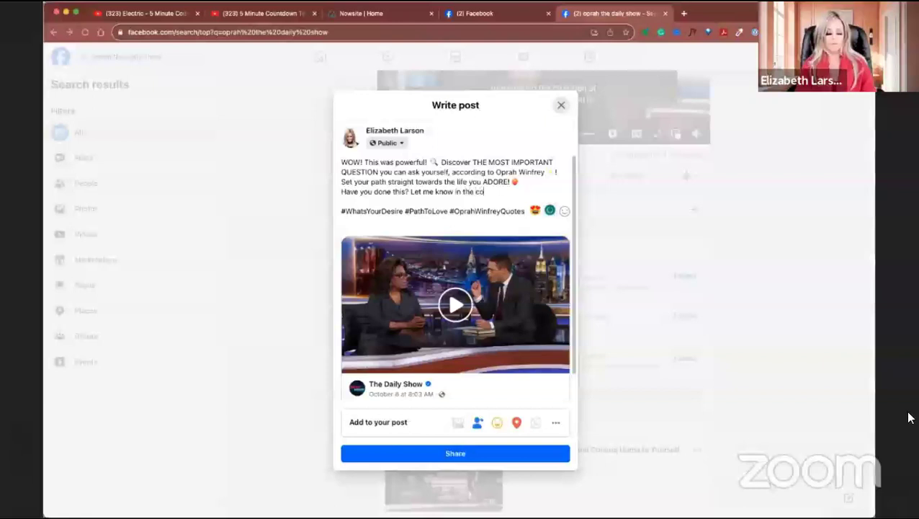
type("mments below s")
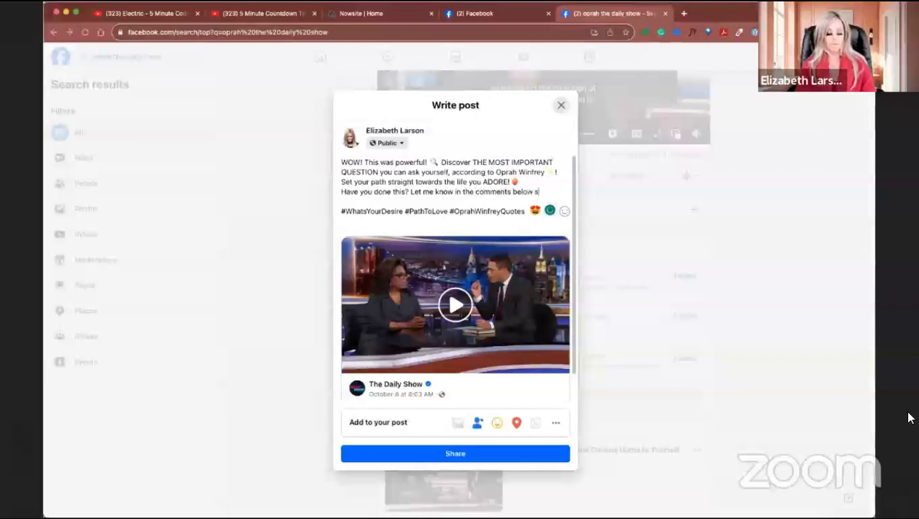
type("o I can cele")
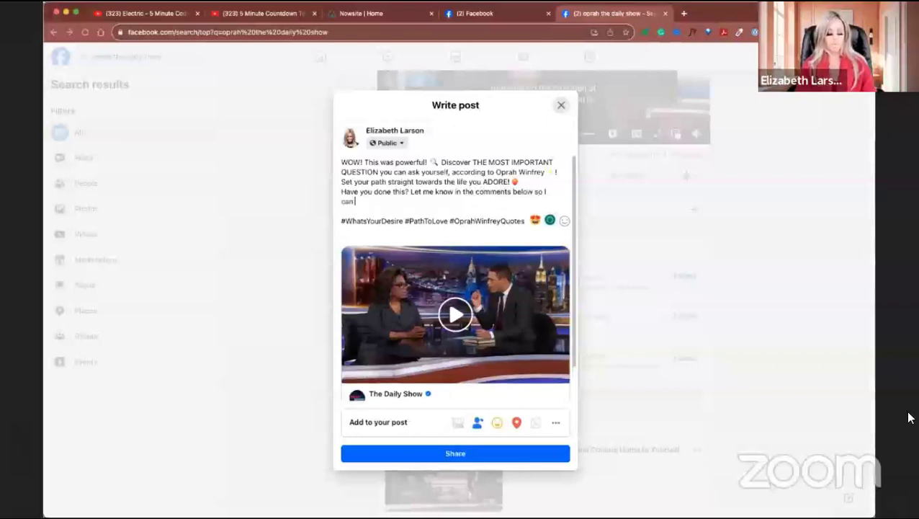
type("brate you this Celebration Friday!")
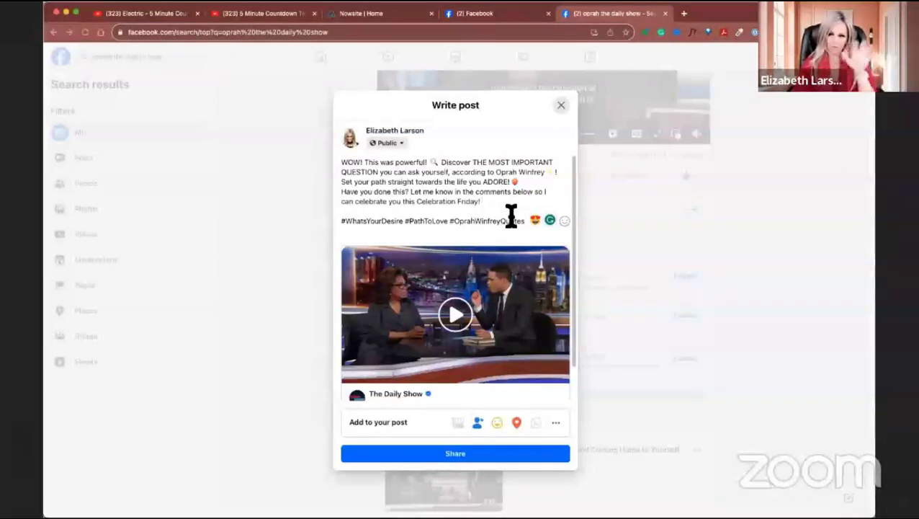
left_click(458, 467)
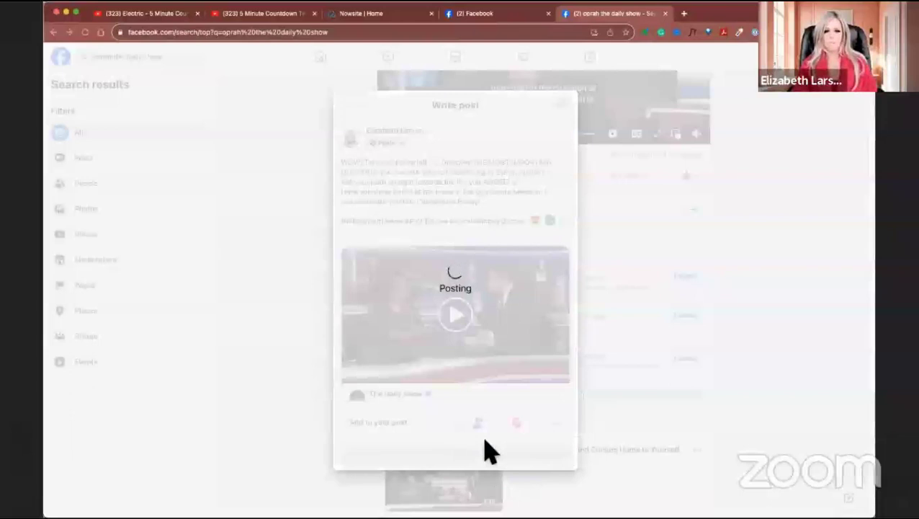
- Open The Daily Show's Oprah video from the search results and pause its playback
scroll(551, 252, "up", 2)
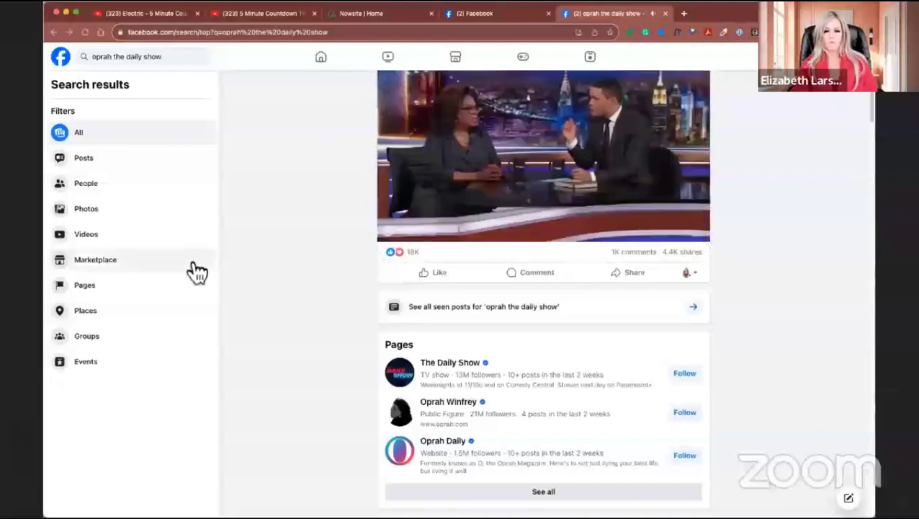
scroll(281, 325, "up", 2)
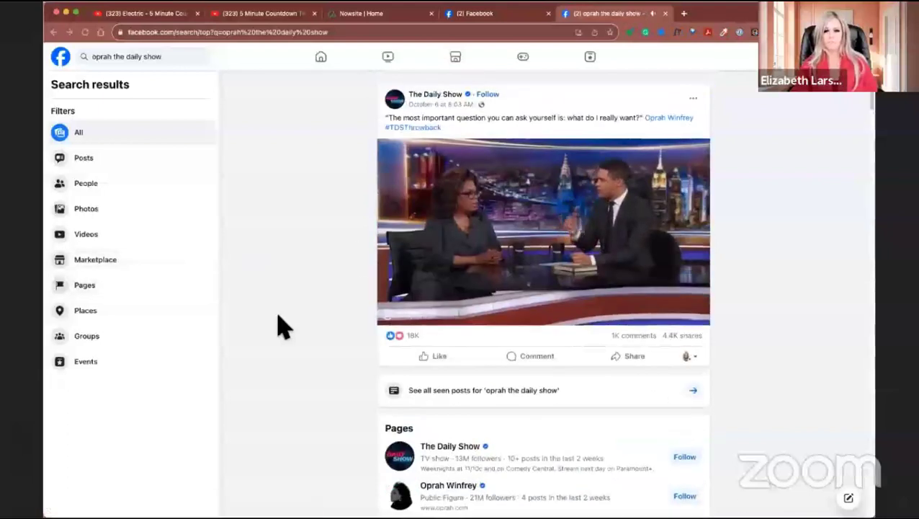
left_click(589, 275)
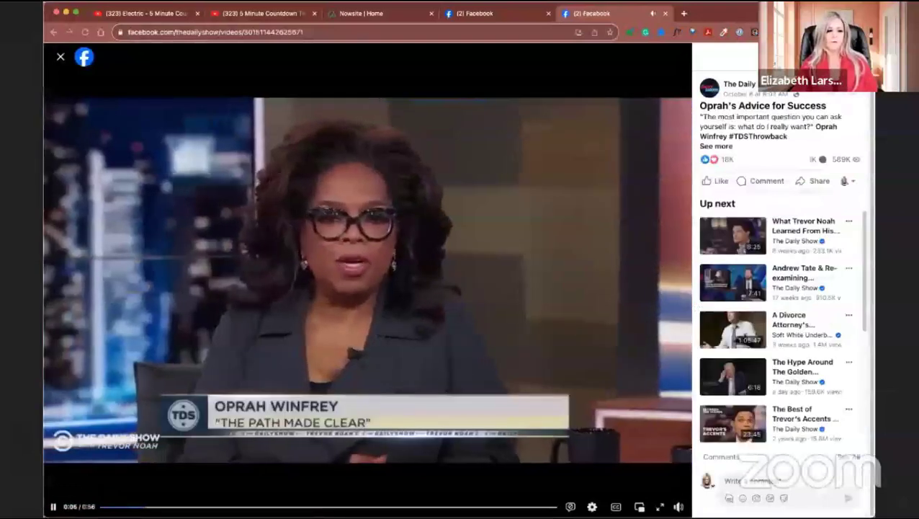
left_click(628, 323)
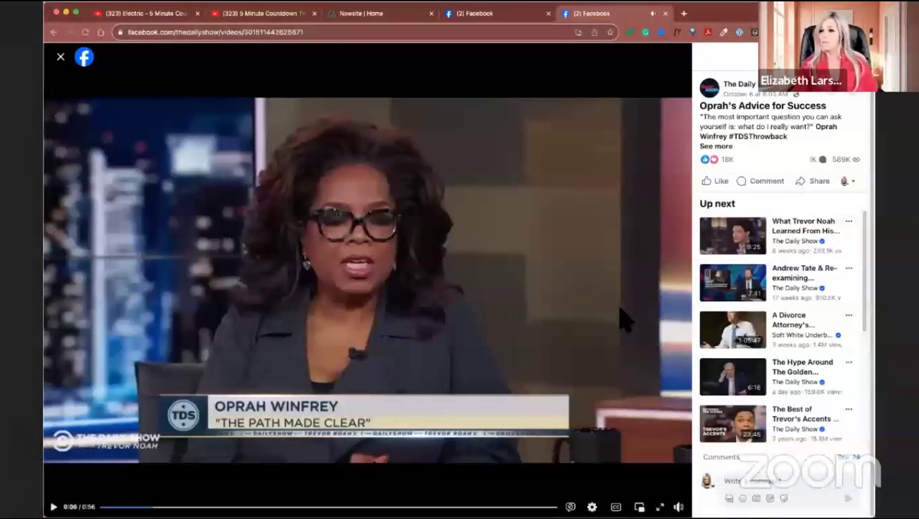
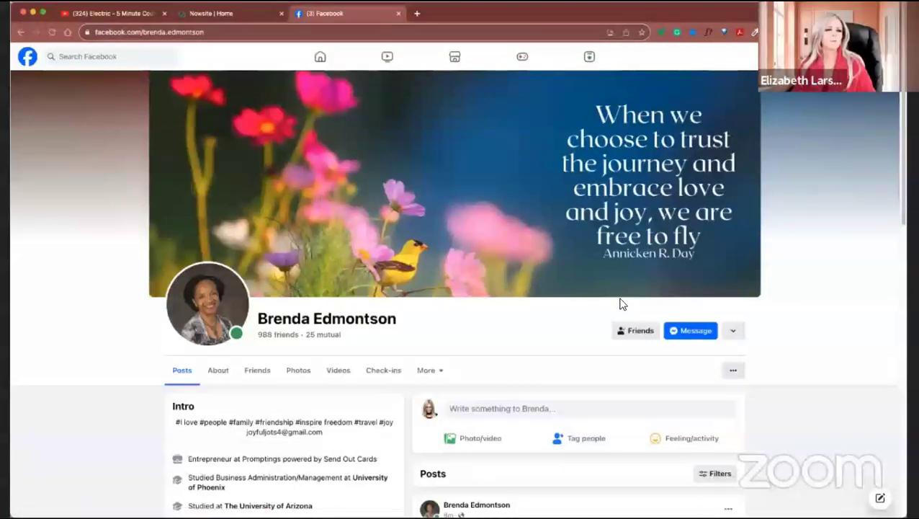
- Look over the newest post on the open profile, the one with the "Don't wait for things to get better" image
scroll(502, 367, "down", 5)
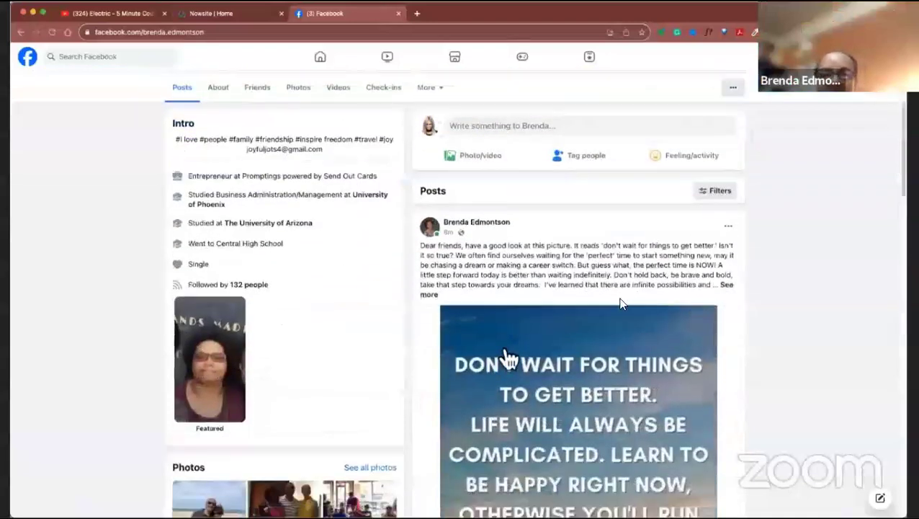
scroll(508, 358, "down", 1)
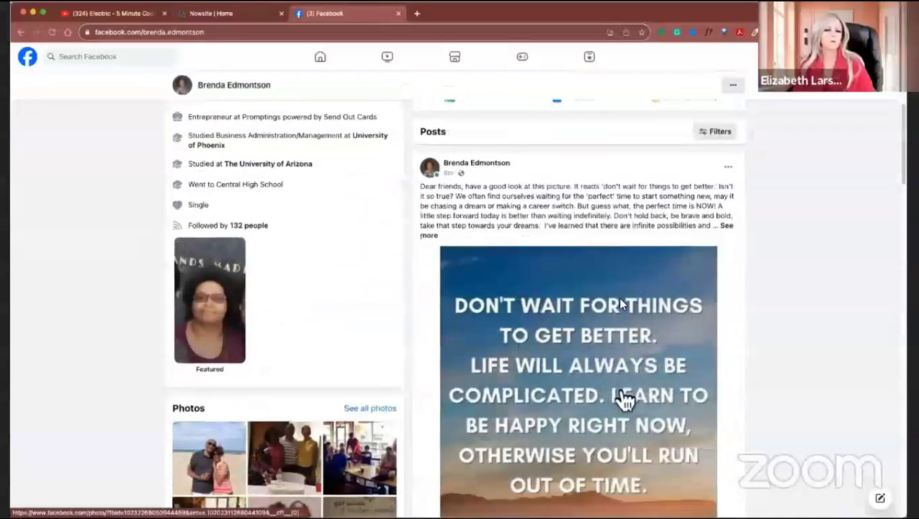
scroll(625, 401, "down", 1)
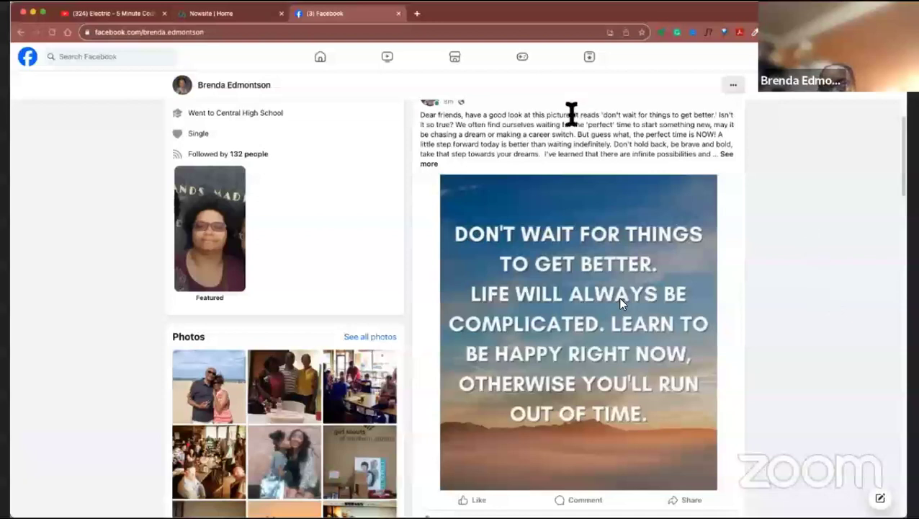
- Switch to Nowsite and set the social post type to Caption my Image
left_click(240, 16)
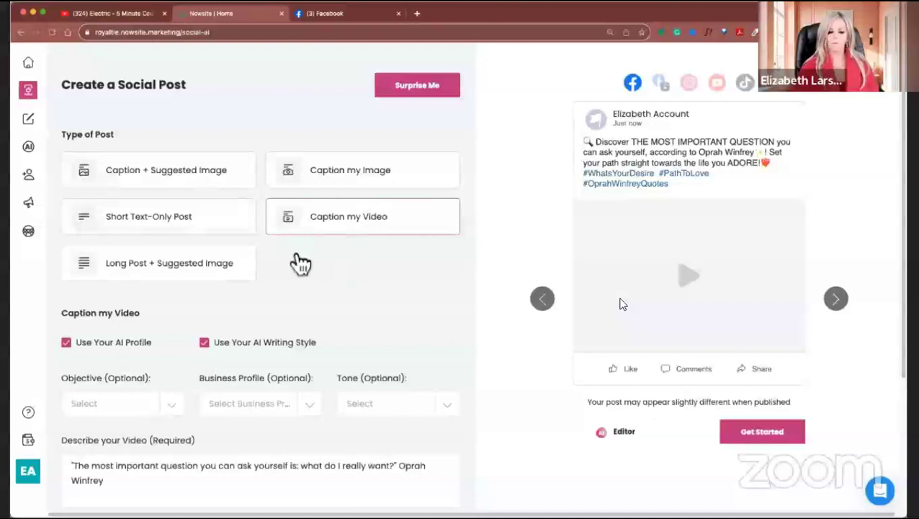
left_click(166, 177)
left_click(338, 189)
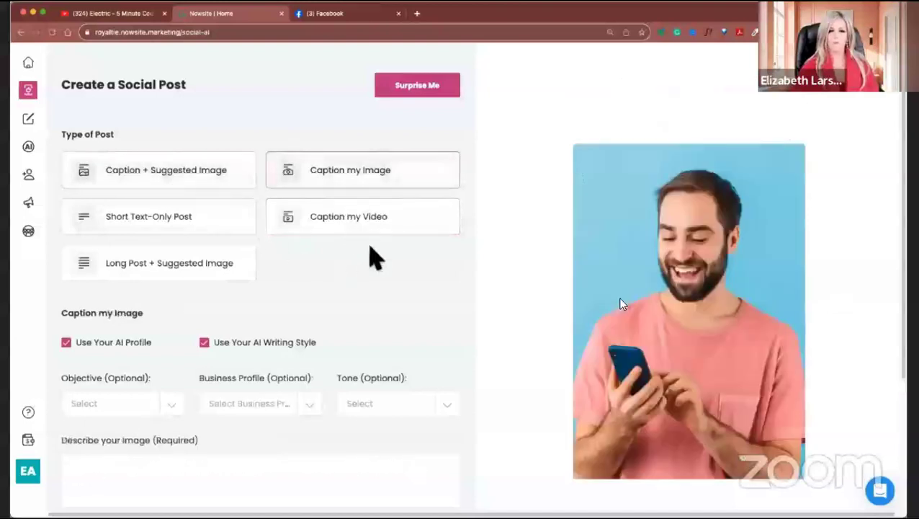
scroll(324, 364, "down", 3)
scroll(344, 382, "down", 1)
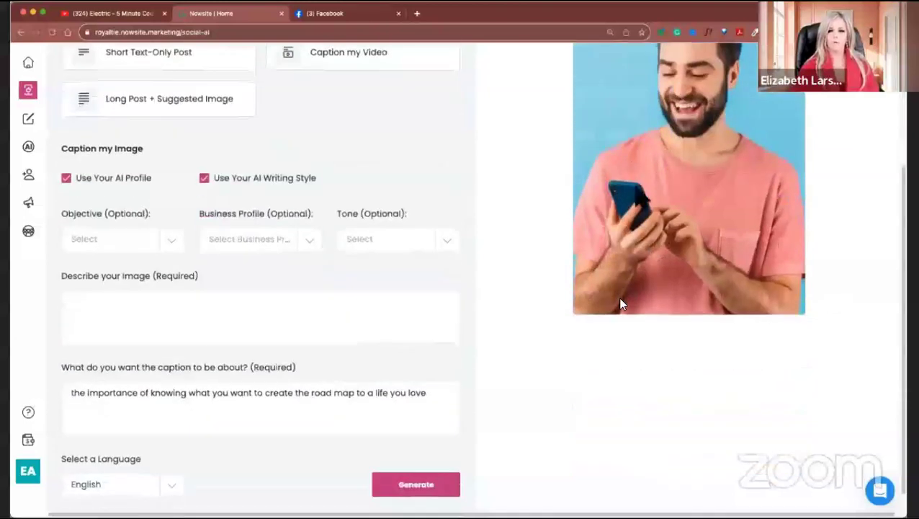
scroll(312, 293, "up", 5)
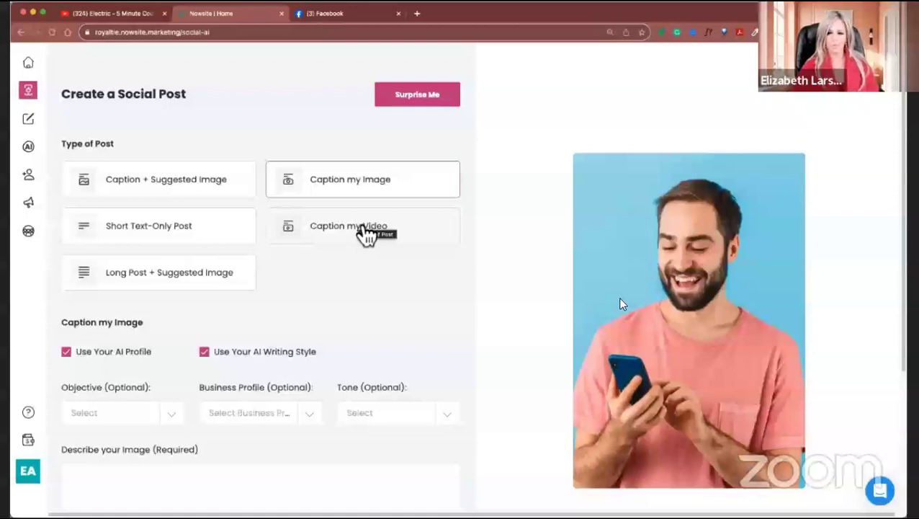
scroll(366, 234, "down", 1)
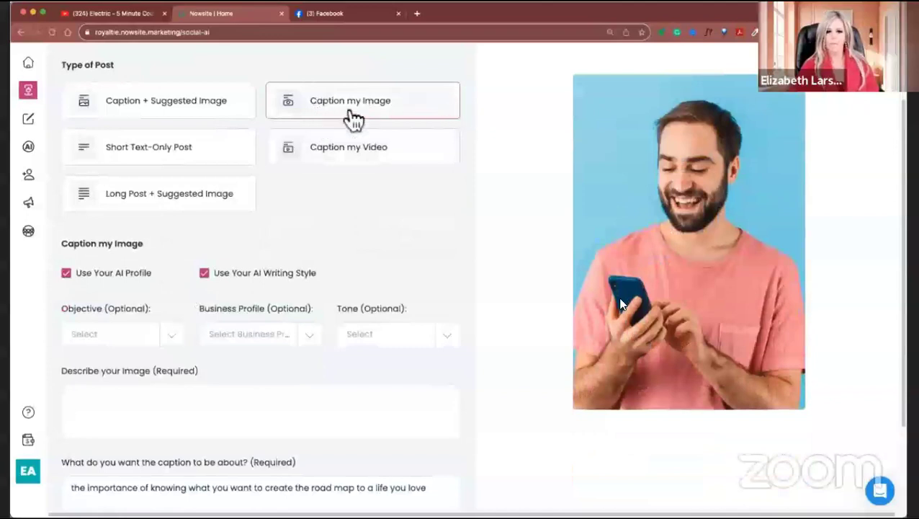
scroll(339, 339, "down", 2)
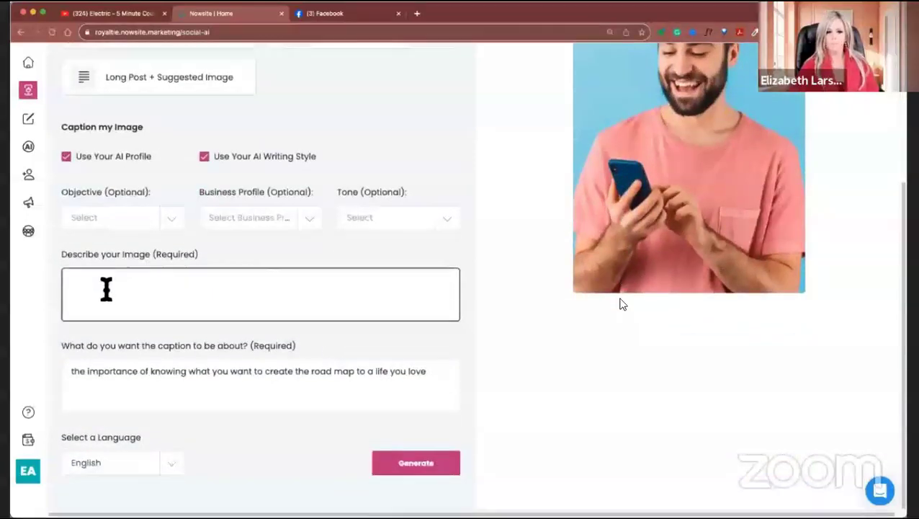
- Copy "Don't hold back, be brave and bold," from the Facebook post and paste it as the image description in Nowsite
left_click(336, 17)
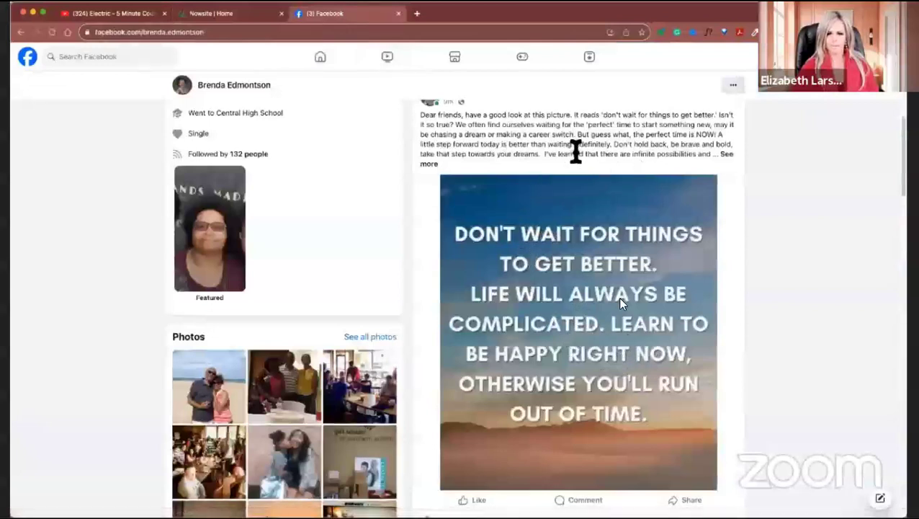
left_click_drag(613, 144, 735, 144)
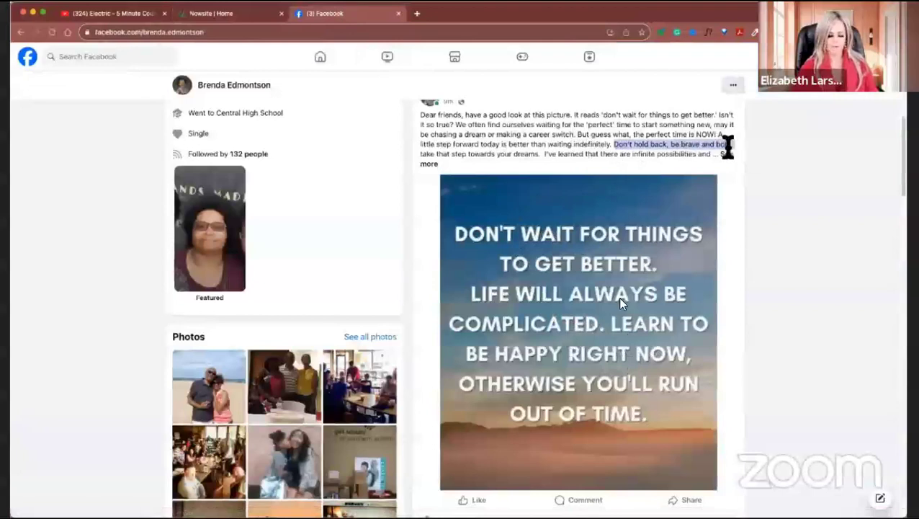
left_click(216, 14)
left_click(109, 287)
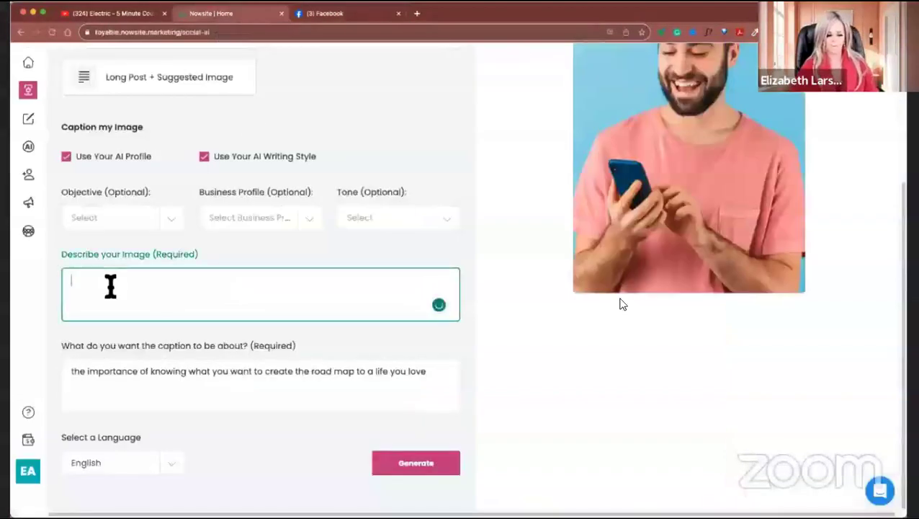
type("Don't hold back, be brave and bold,")
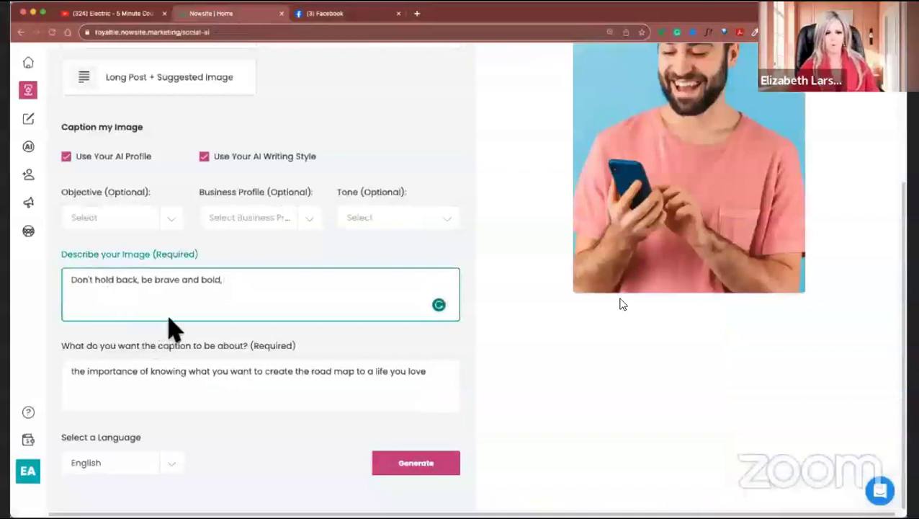
- Replace the caption topic with "I've learned that there are infinite possibilities", copied from the Facebook post
left_click(455, 379)
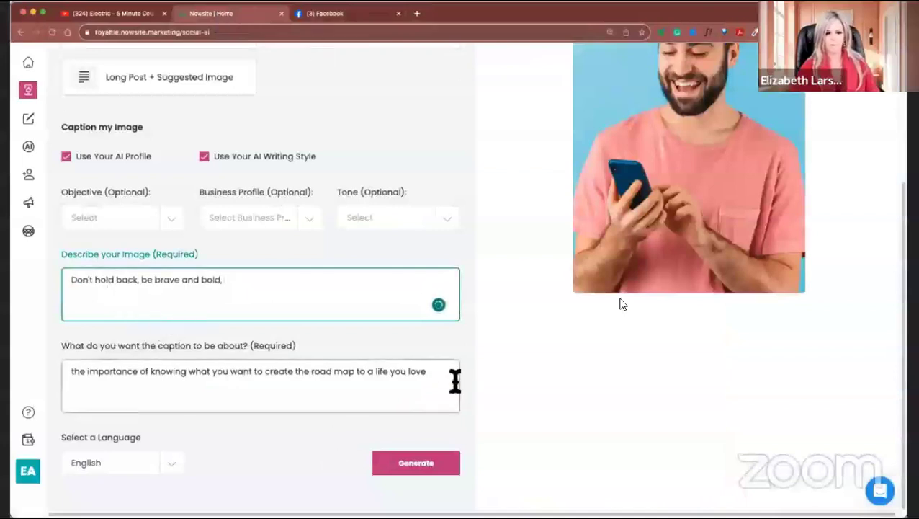
left_click_drag(435, 375, 43, 381)
key("BackSpace")
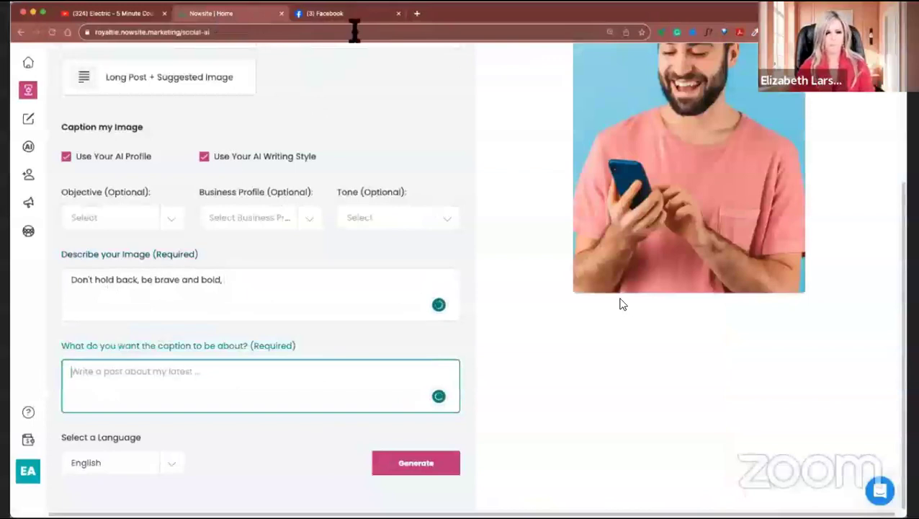
left_click(353, 13)
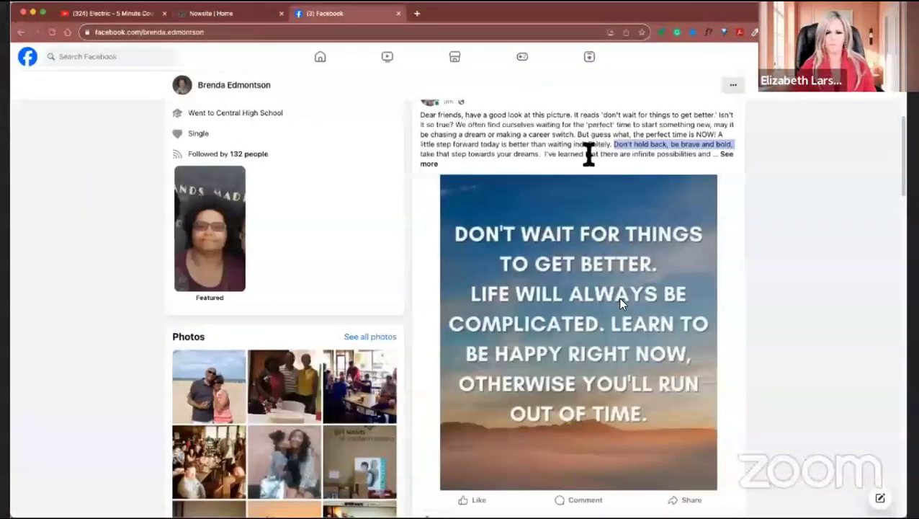
left_click_drag(546, 154, 684, 155)
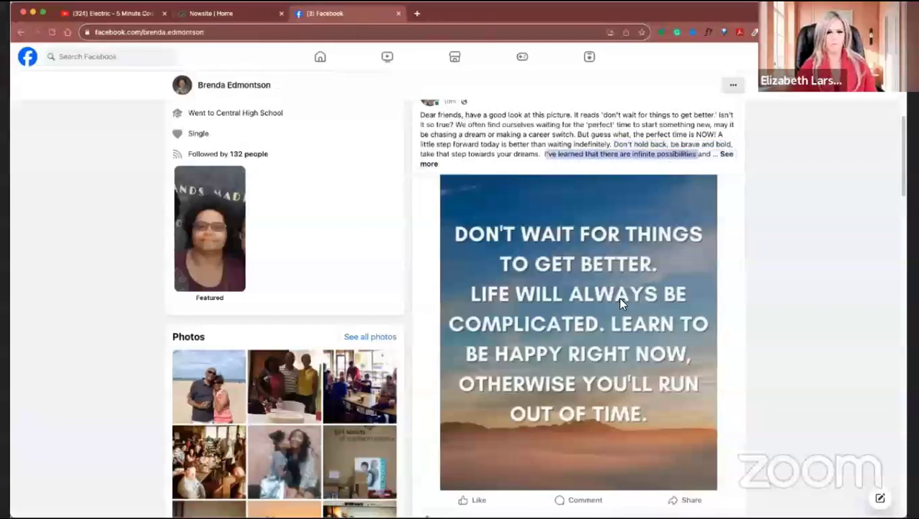
left_click(232, 13)
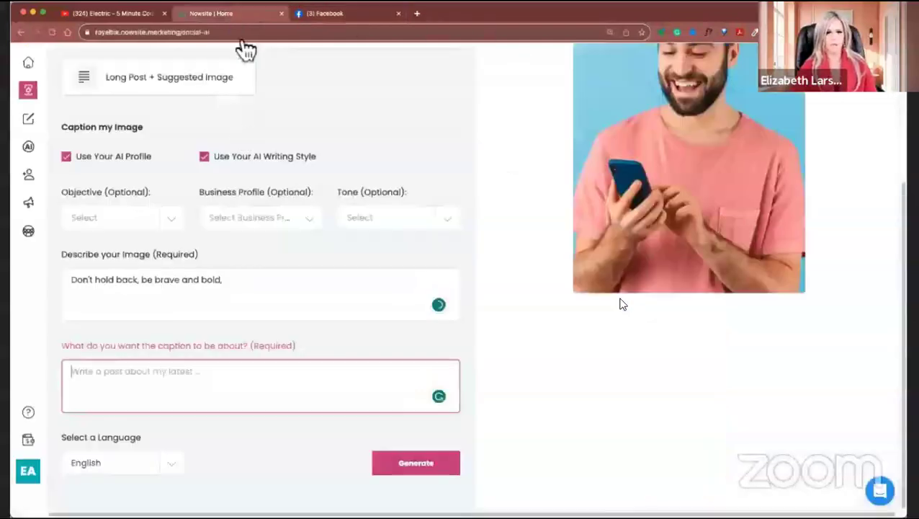
left_click(214, 396)
type("'ve learned that there are infinite possibilities")
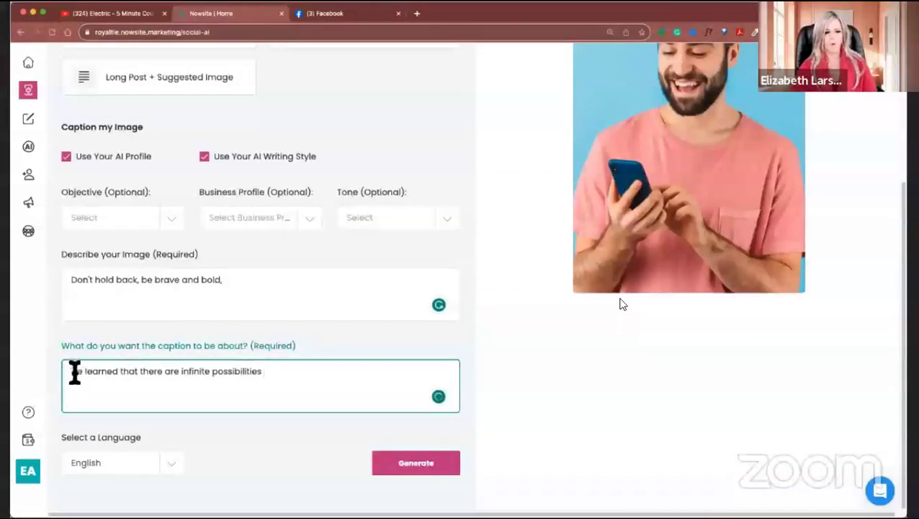
type("I")
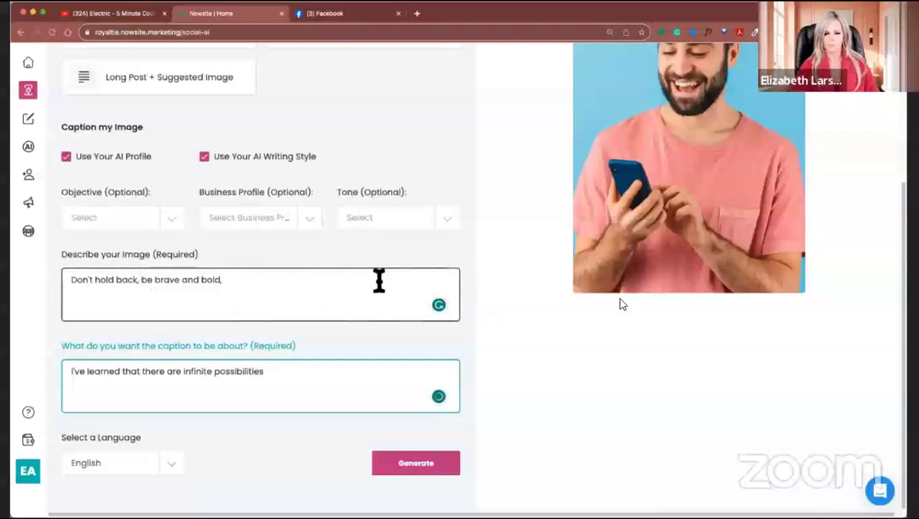
- Generate the image caption and switch back to the quote post on Facebook
left_click(446, 469)
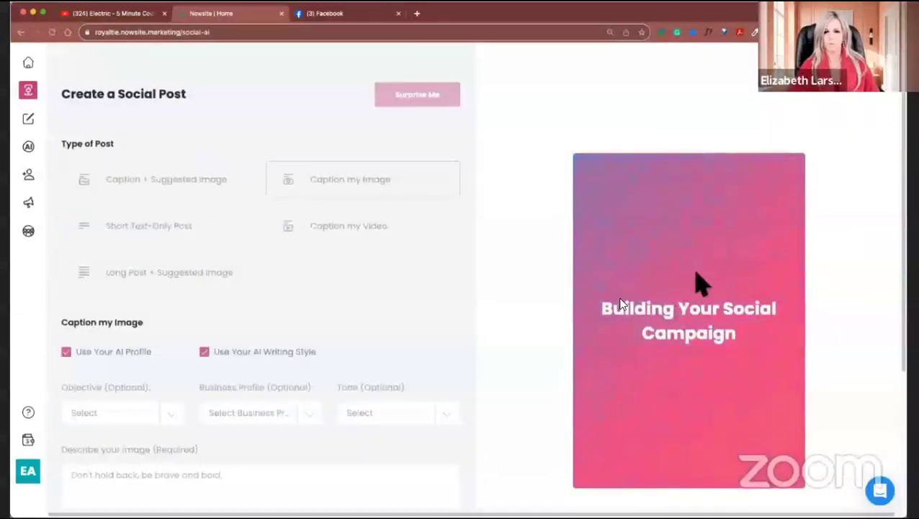
left_click(347, 17)
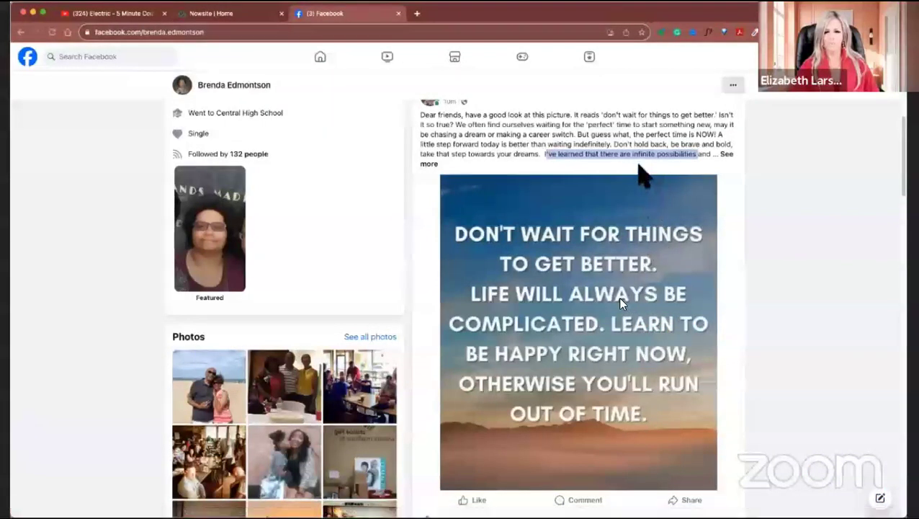
- Check the image caption generation in Nowsite and return to the quote post on Facebook
left_click(630, 119)
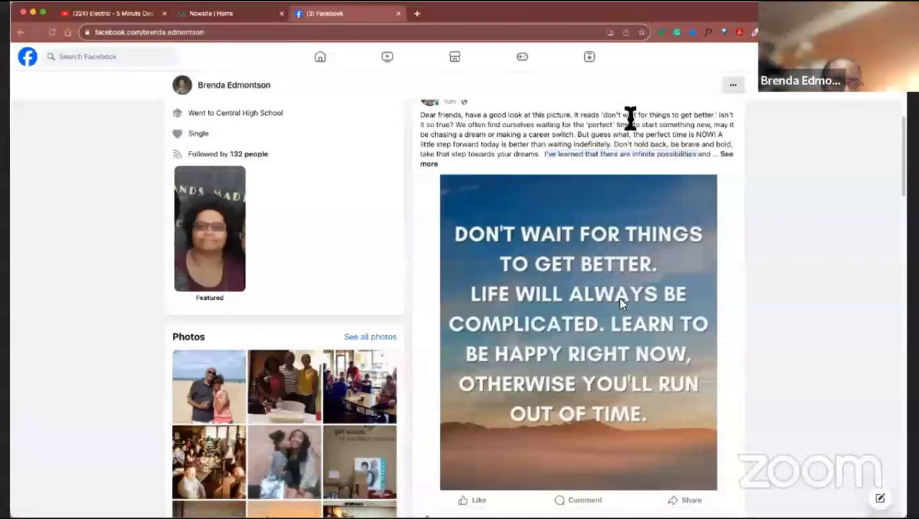
left_click(232, 14)
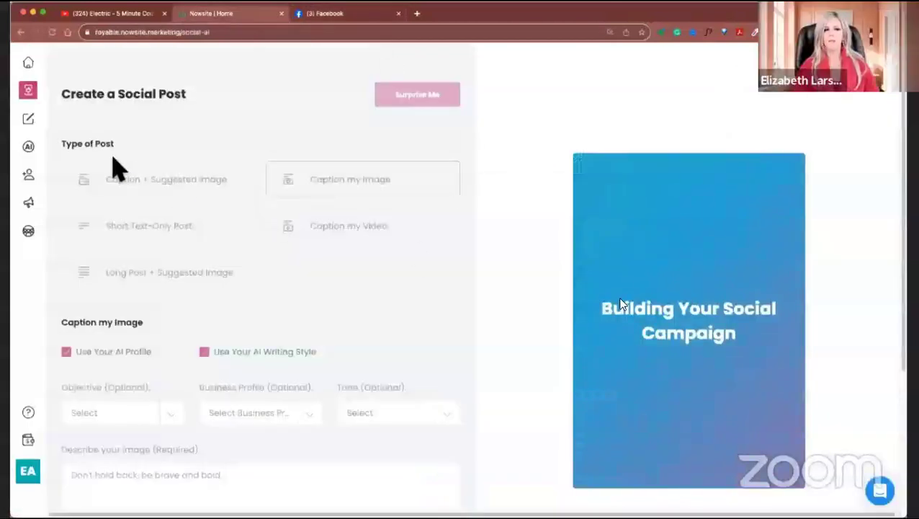
mouse_move(39, 156)
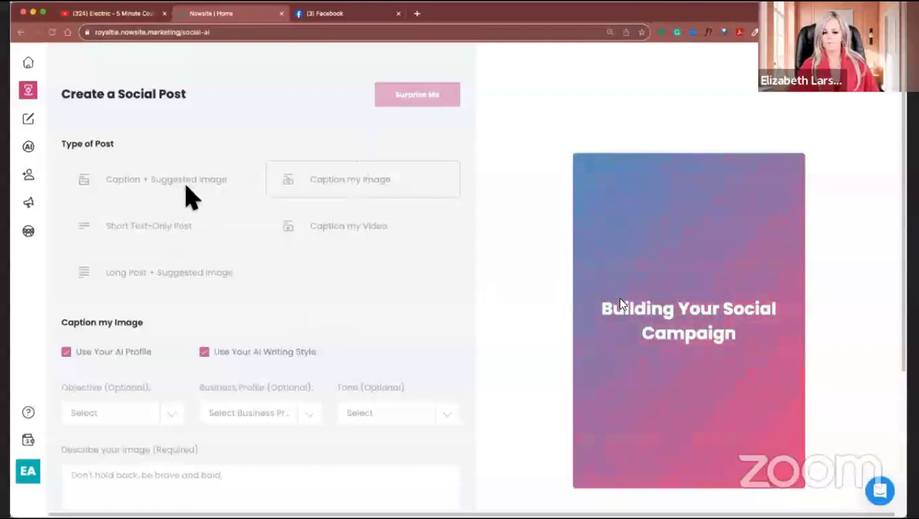
left_click(339, 16)
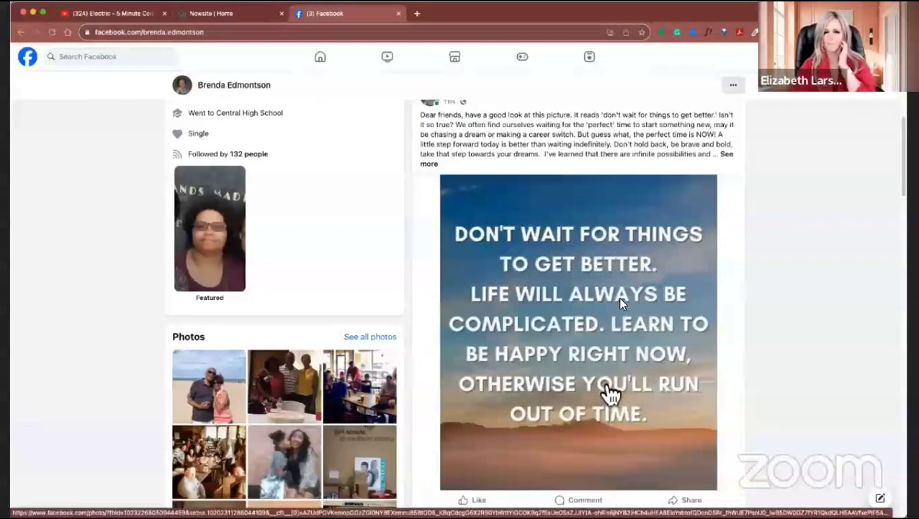
- Look through the posts on the friend's Facebook profile and return to the profile header
scroll(621, 303, "up", 4)
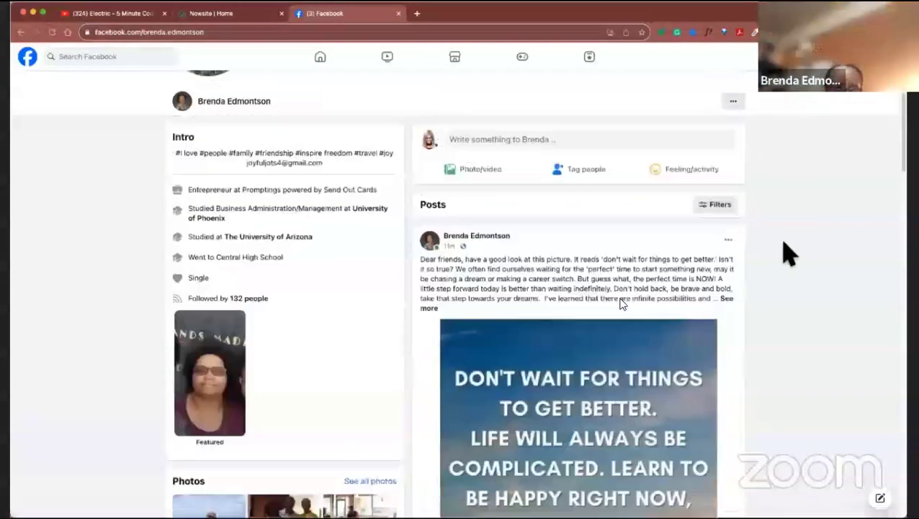
scroll(621, 302, "down", 2)
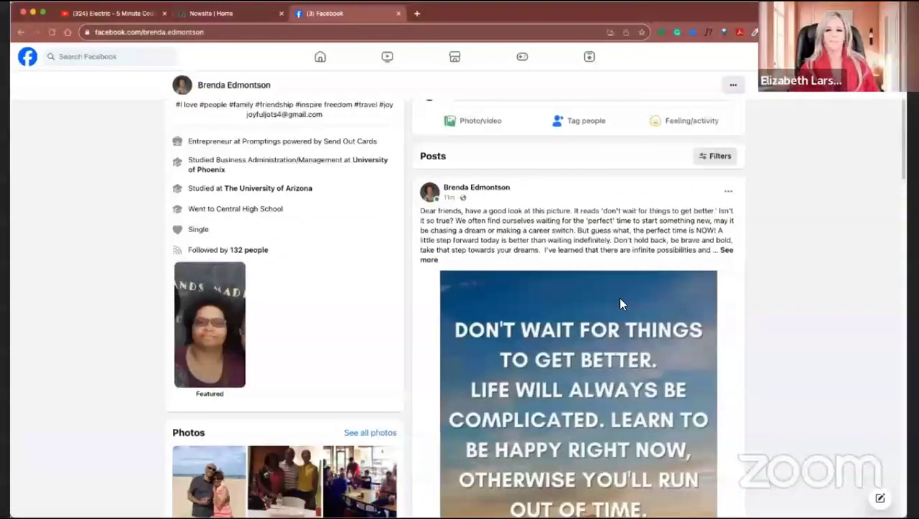
scroll(666, 326, "down", 1)
scroll(666, 325, "down", 10)
scroll(666, 325, "up", 5)
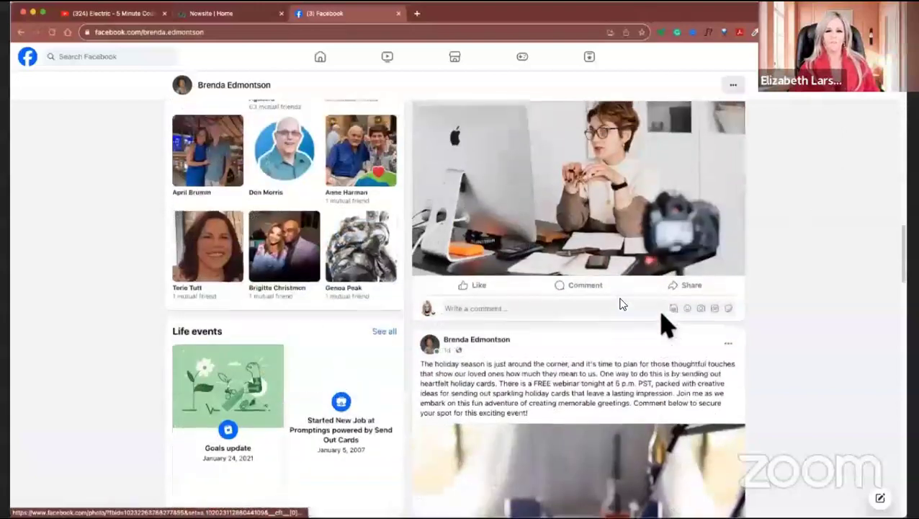
scroll(666, 325, "up", 10)
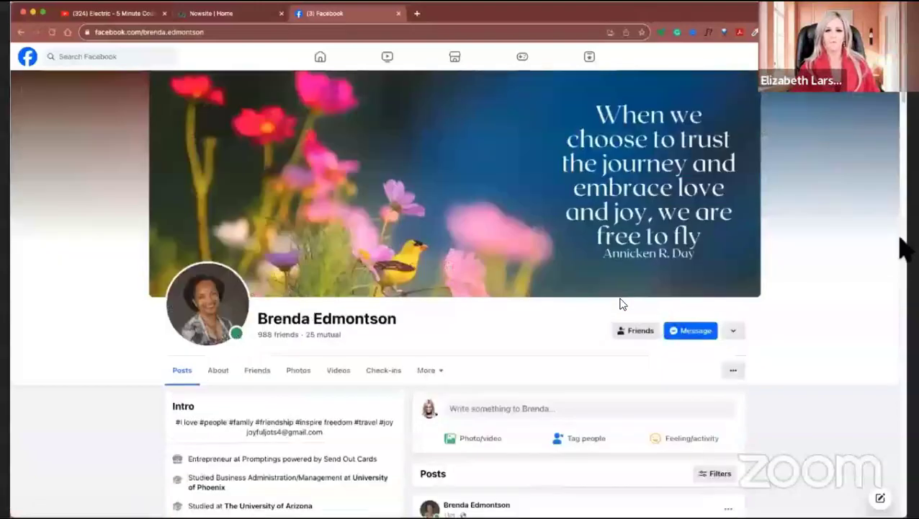
- Search Facebook for another friend by first name and open that friend's profile
left_click(81, 57)
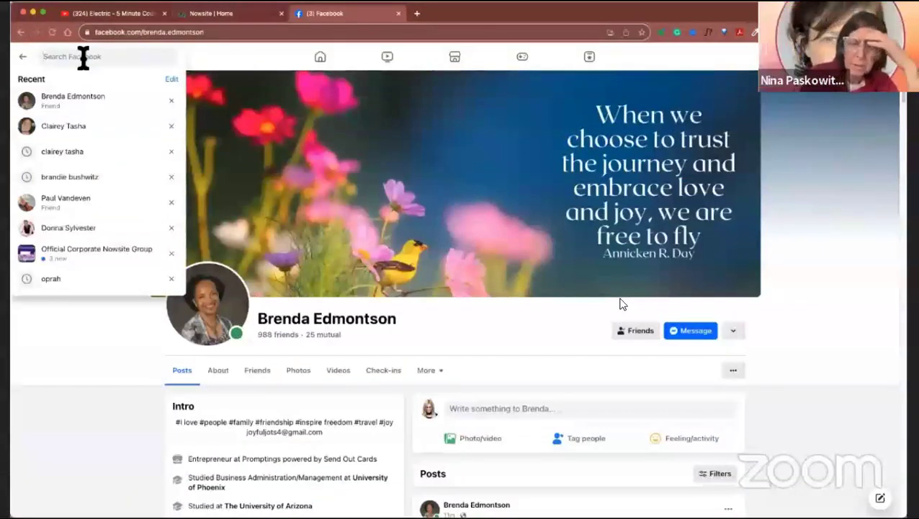
type("nina")
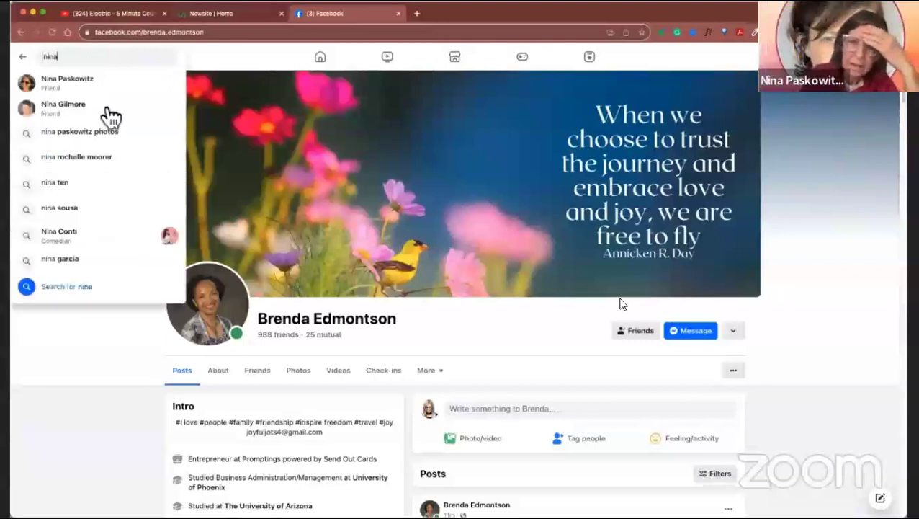
left_click(43, 83)
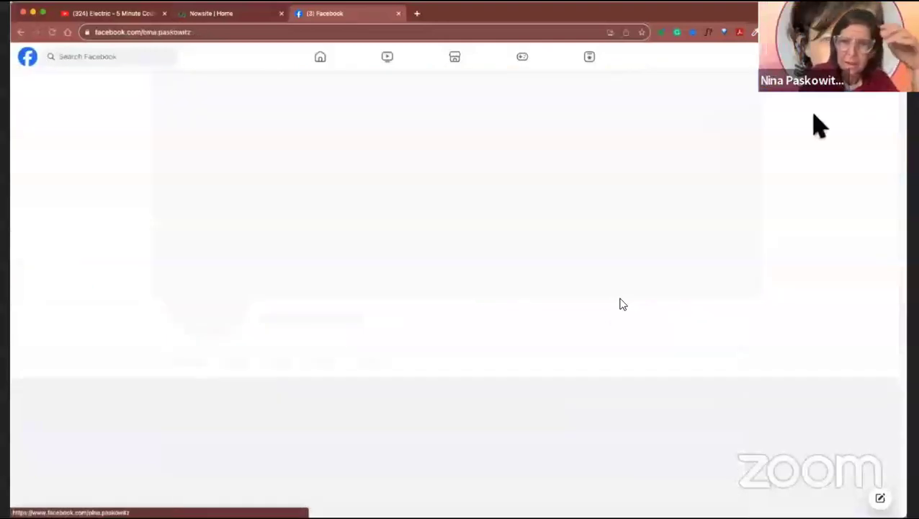
- Examine the text and photos of the #ThankfulFriday post on the friend's profile
scroll(622, 303, "down", 10)
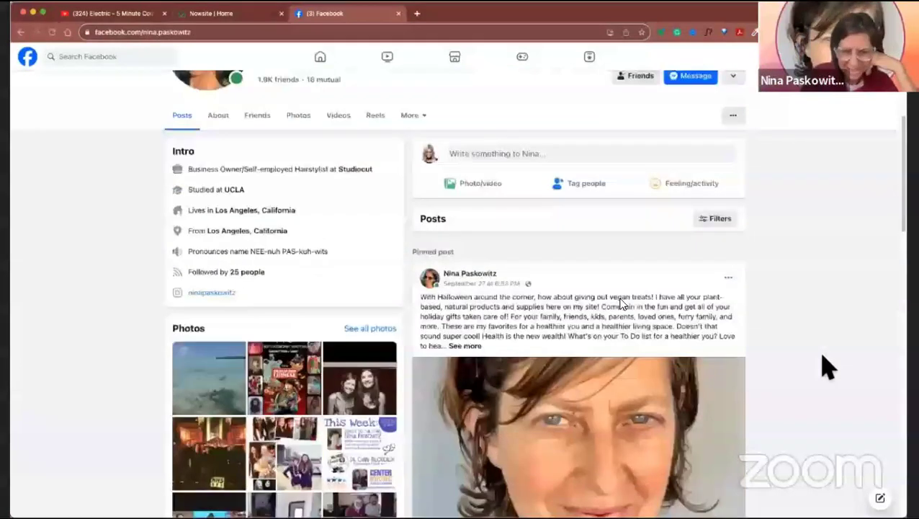
scroll(622, 304, "down", 4)
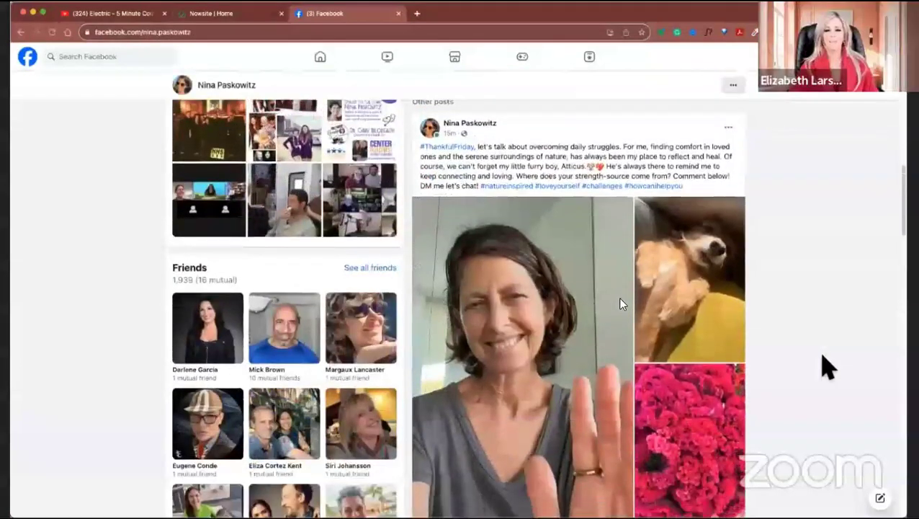
scroll(623, 303, "up", 1)
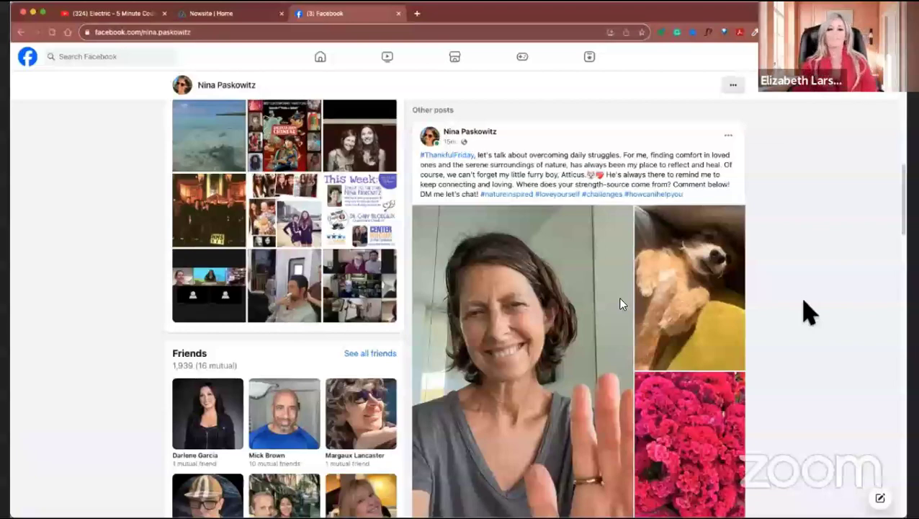
scroll(807, 311, "down", 2)
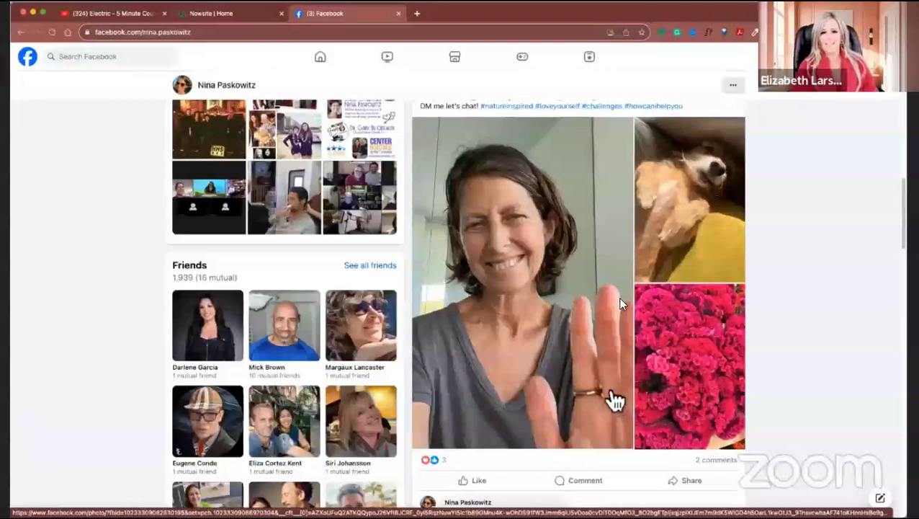
scroll(612, 401, "up", 1)
scroll(616, 401, "up", 3)
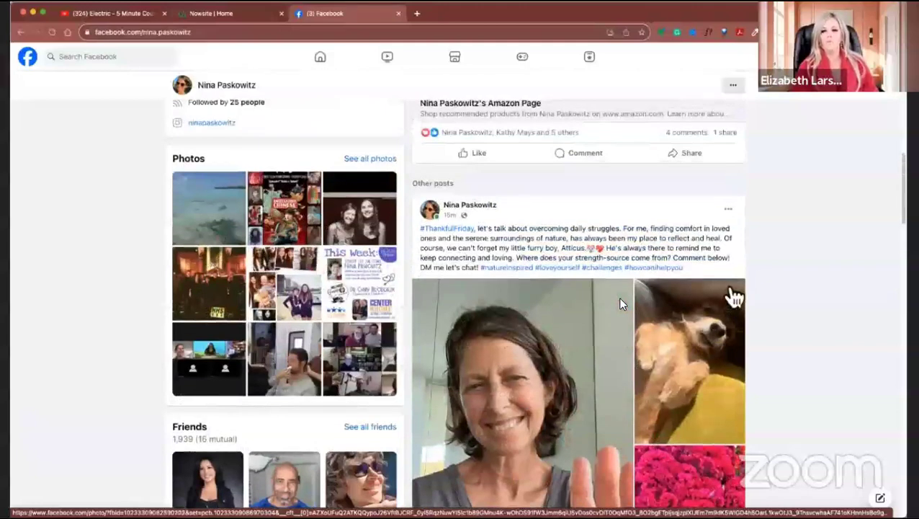
scroll(798, 279, "down", 2)
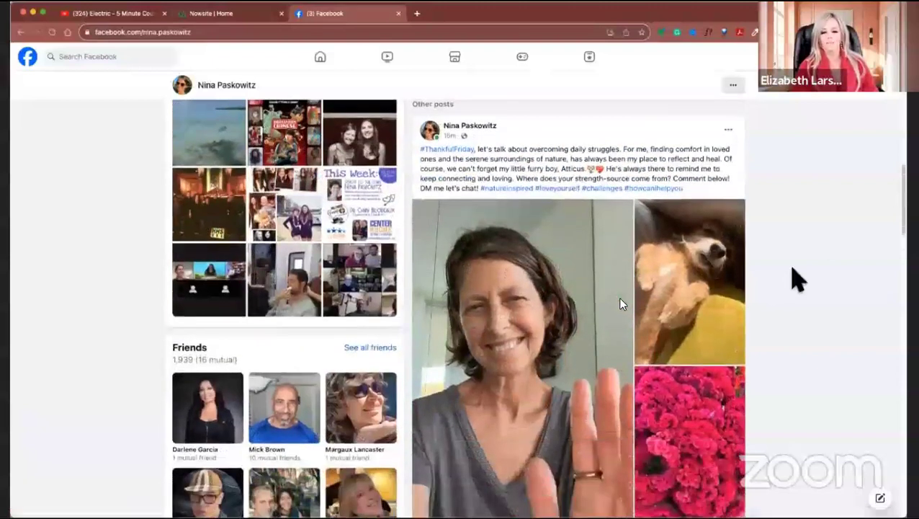
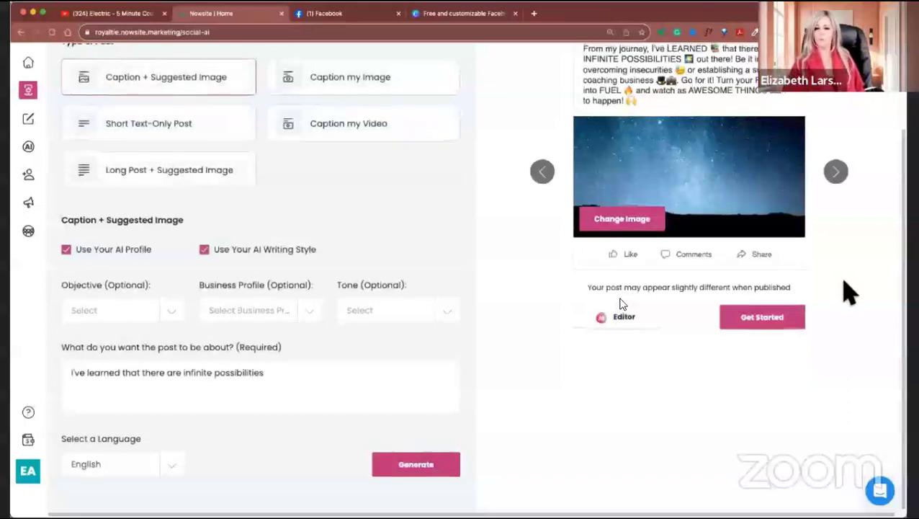
- Start changing the suggested image of the Nowsite post and search Pixabay for "happy people"
scroll(854, 303, "up", 2)
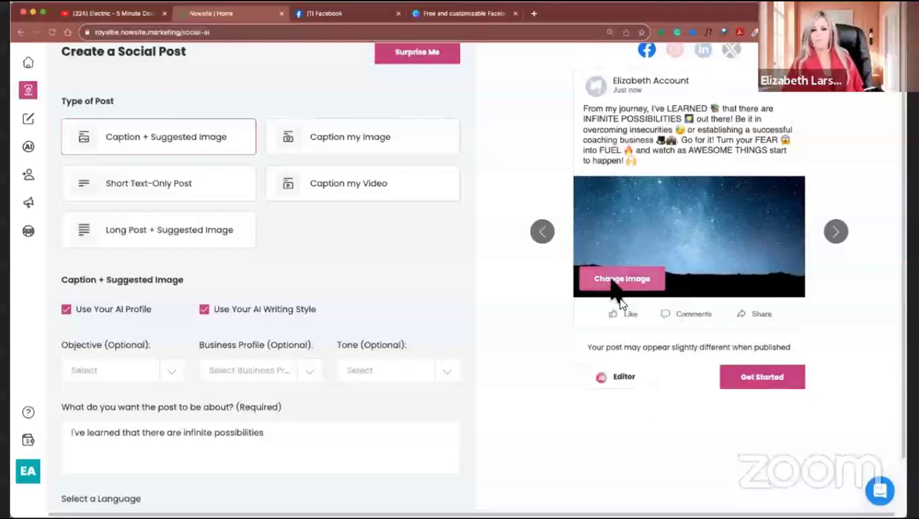
left_click(621, 288)
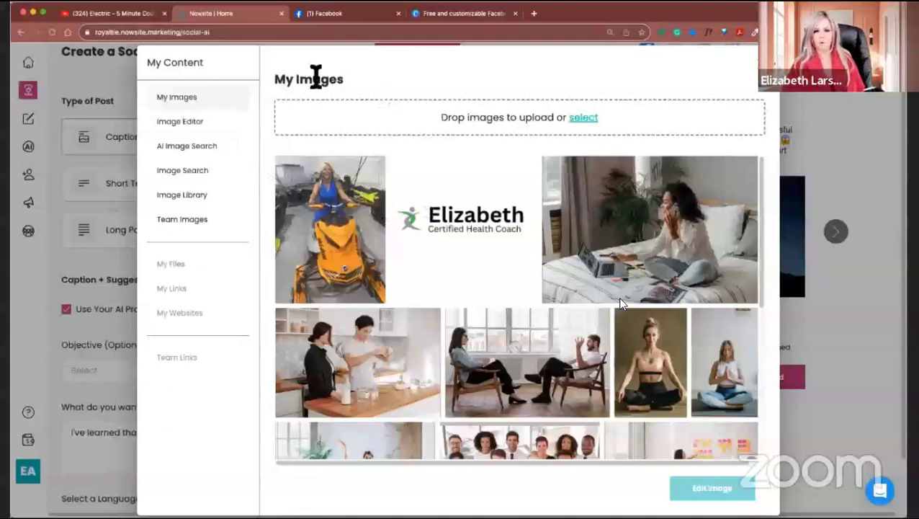
left_click(199, 177)
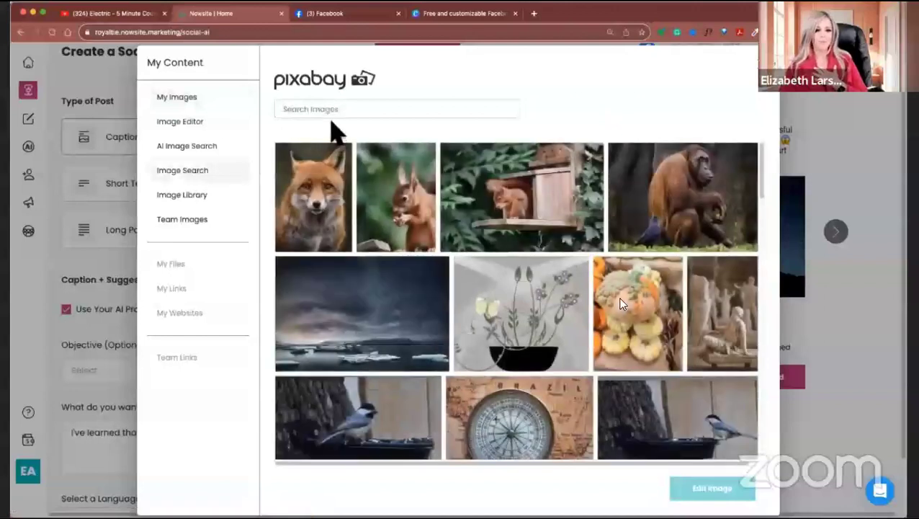
left_click(338, 109)
type("happy peop")
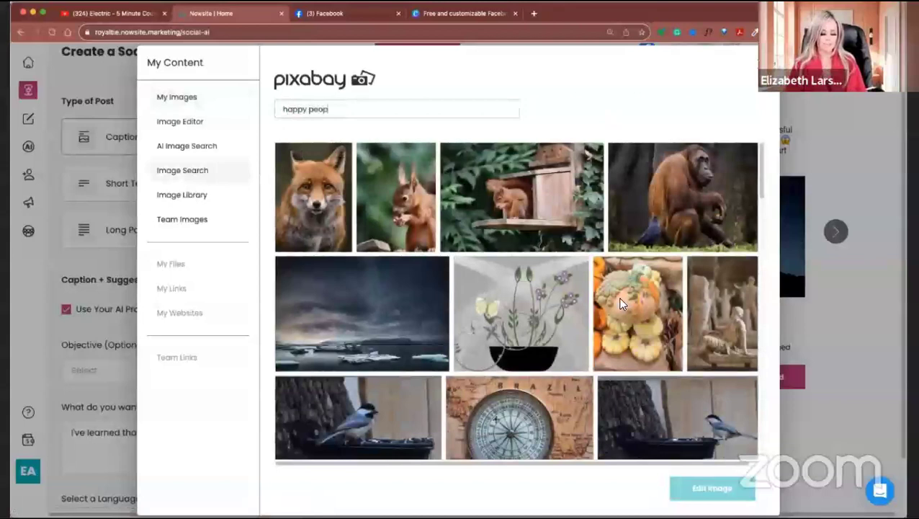
key("Return")
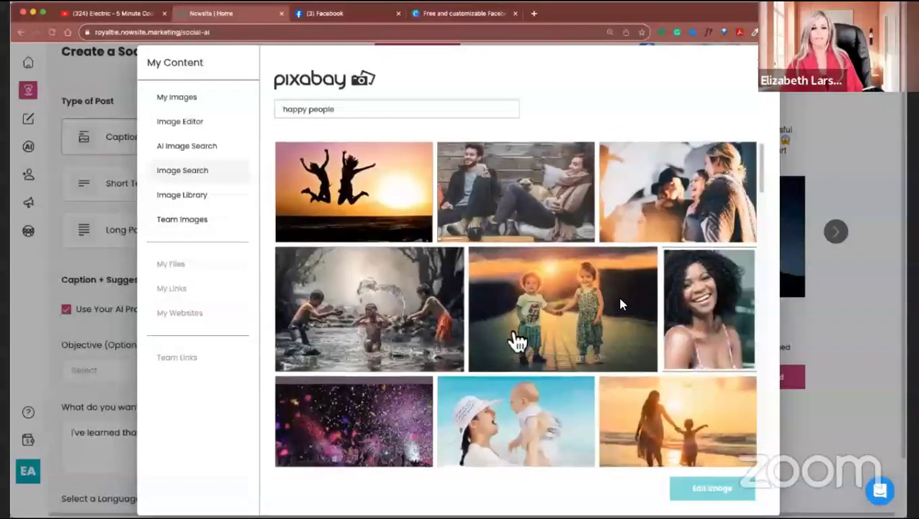
- Choose the photo of a child lying in a dandelion field and add it to the post at full size
scroll(513, 338, "down", 3)
scroll(517, 341, "down", 6)
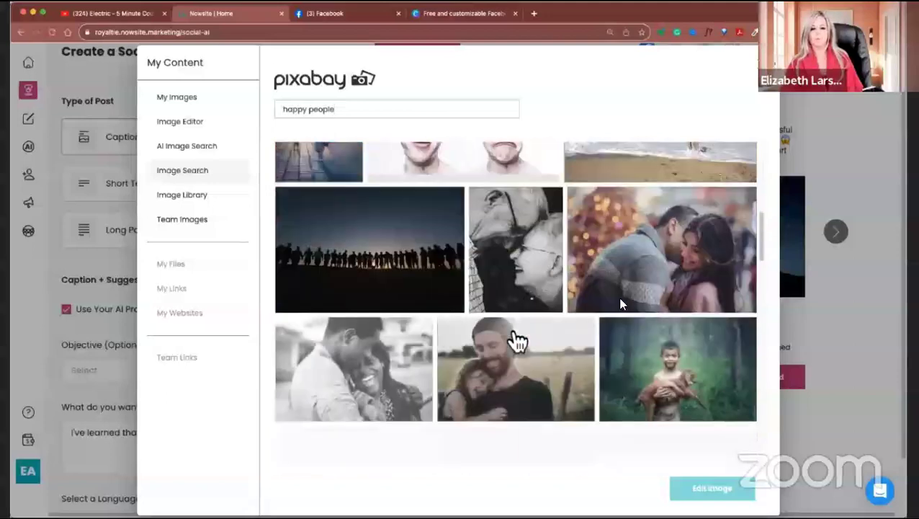
scroll(518, 341, "down", 3)
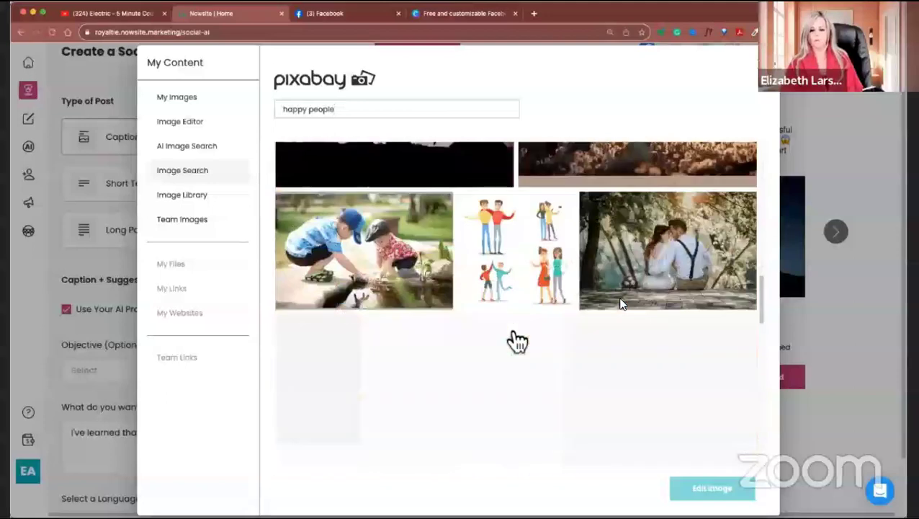
scroll(517, 342, "up", 4)
scroll(517, 341, "down", 3)
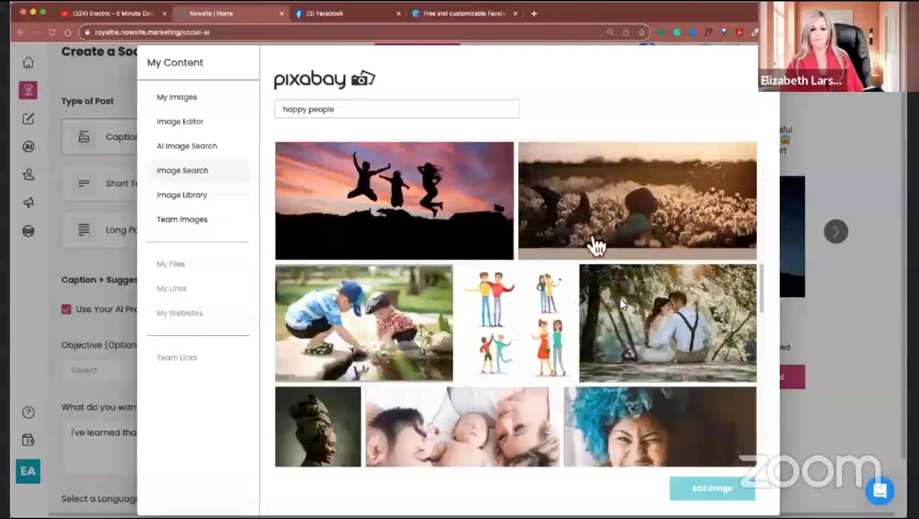
left_click(587, 219)
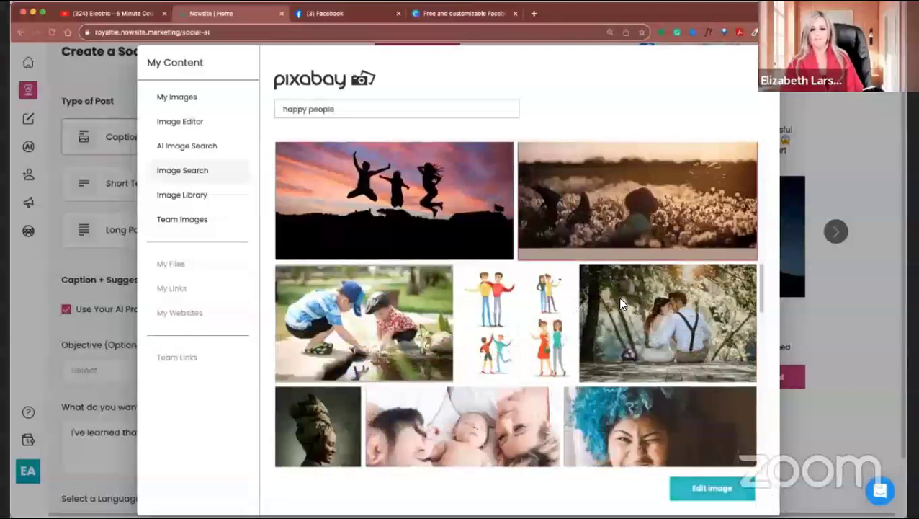
left_click(712, 492)
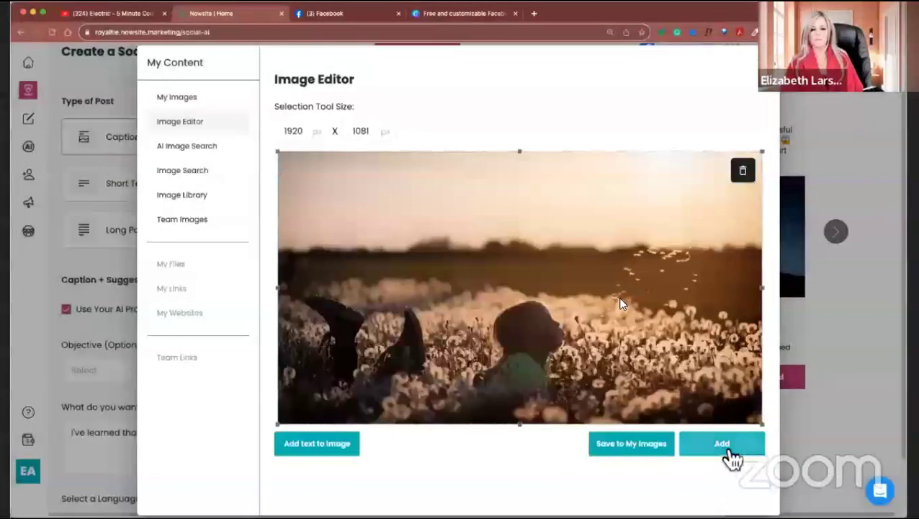
left_click(728, 445)
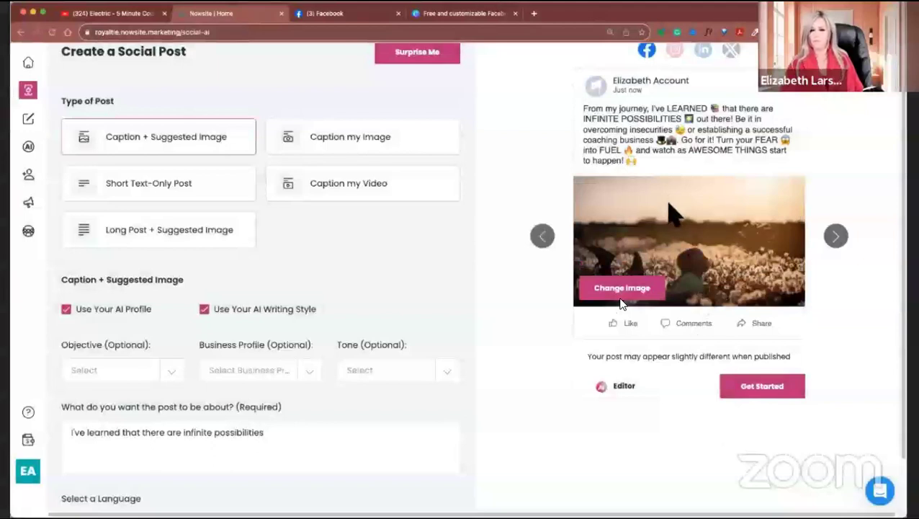
- Reopen the post's image selection and look through the Image Library categories, Image Search, Team Images and Image Editor
left_click(622, 295)
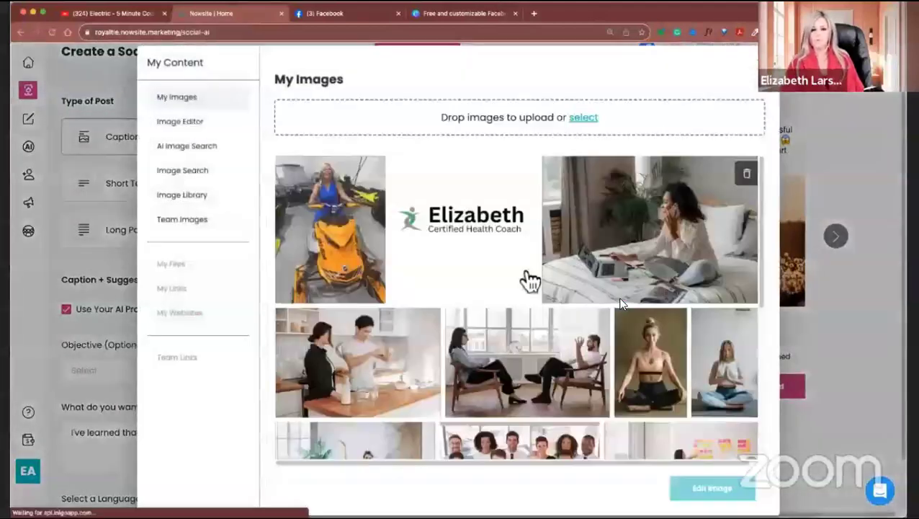
left_click(182, 196)
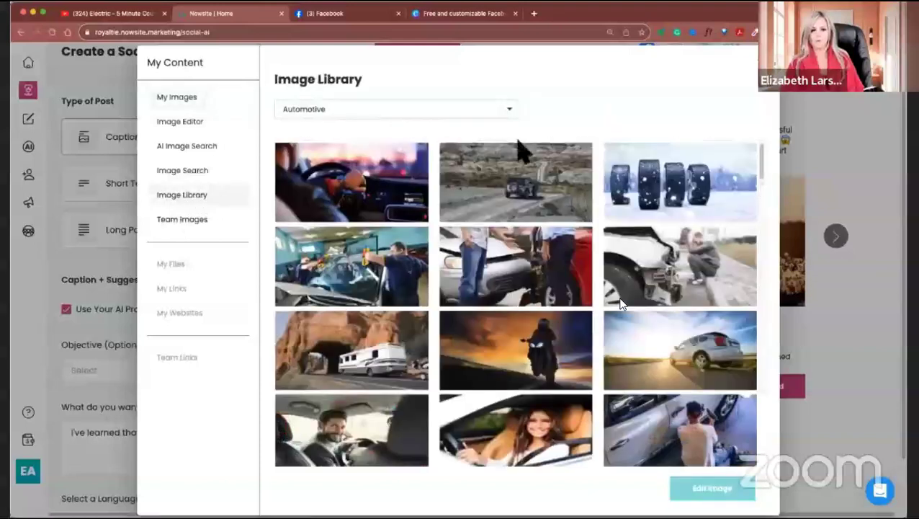
left_click(421, 111)
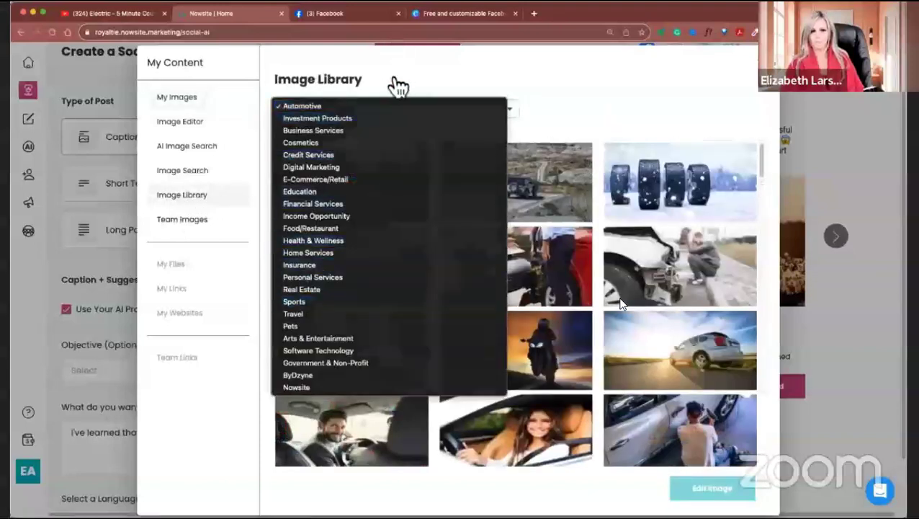
left_click(184, 144)
left_click(193, 173)
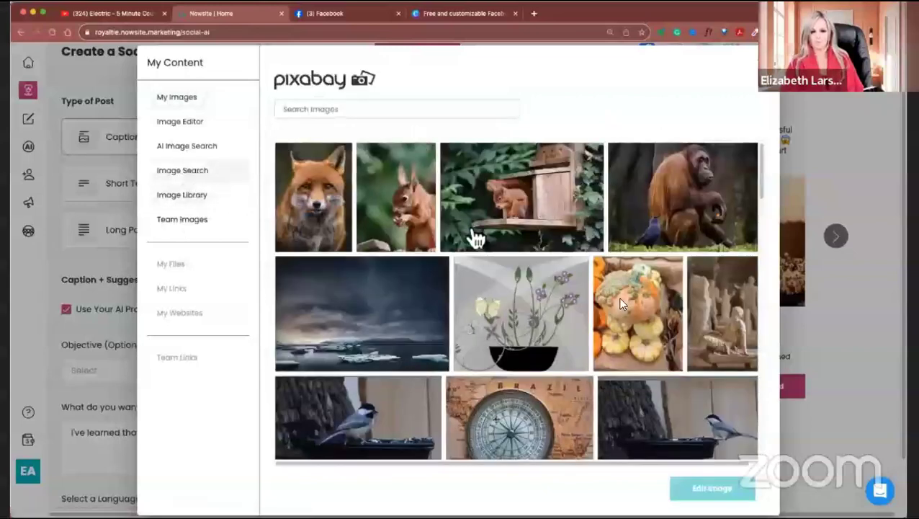
left_click(189, 220)
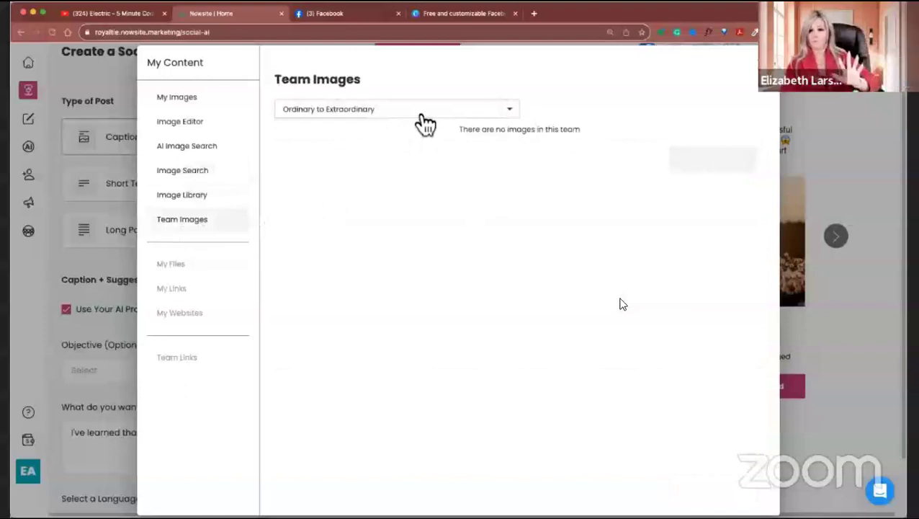
left_click(188, 122)
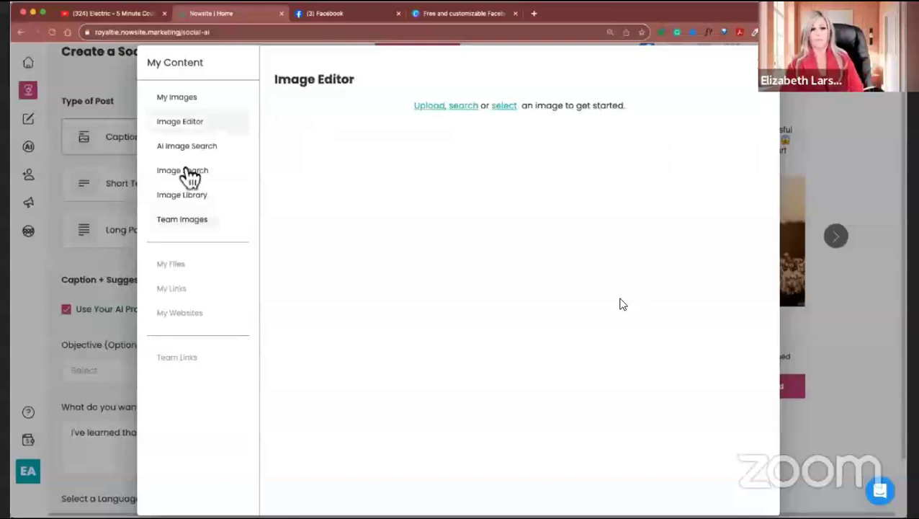
- Close the post's image selection and search the web in a new browser tab for "pixels free photo"
left_click(191, 170)
key("Escape")
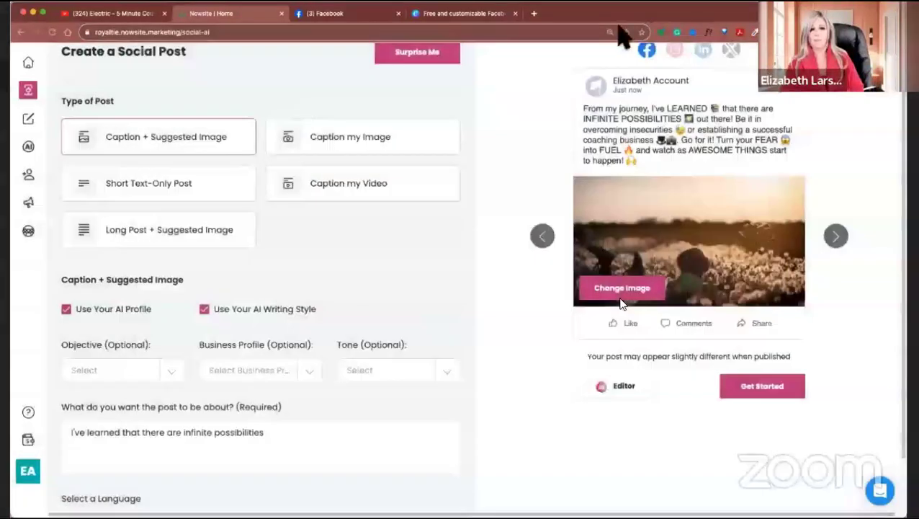
left_click(533, 14)
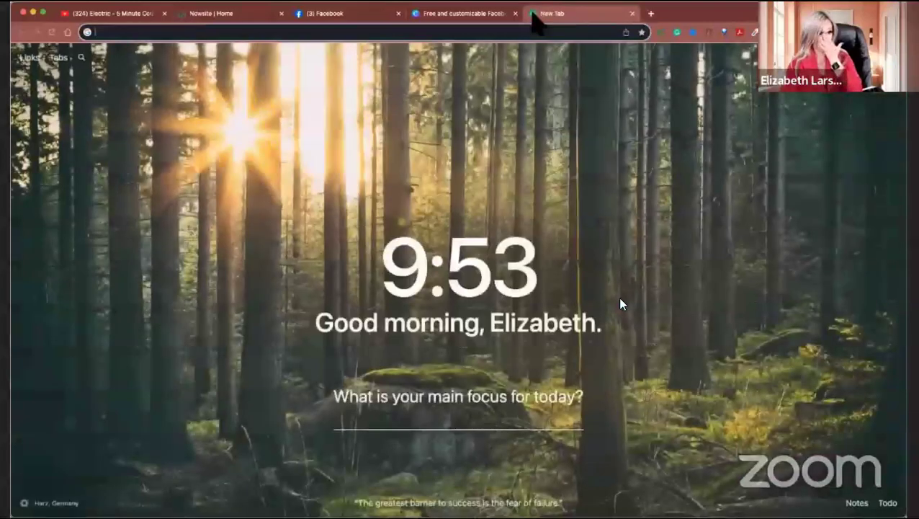
type("pi")
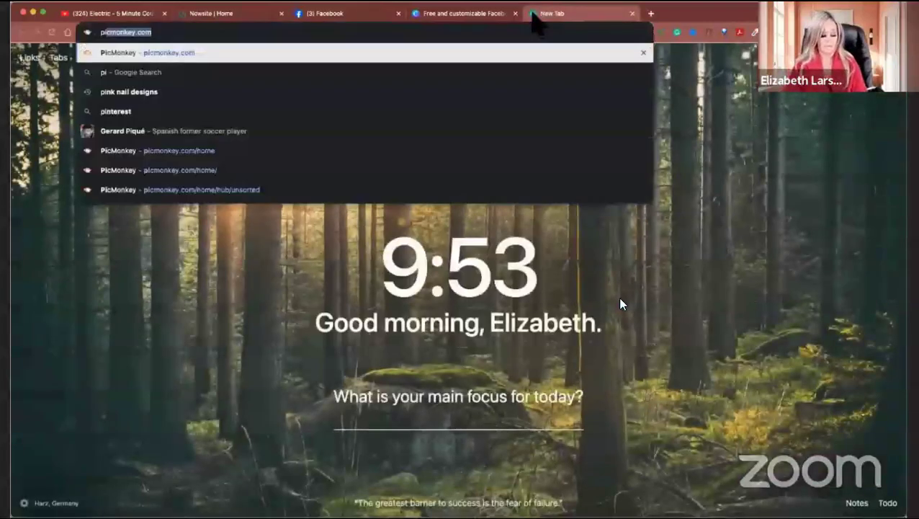
type("xe")
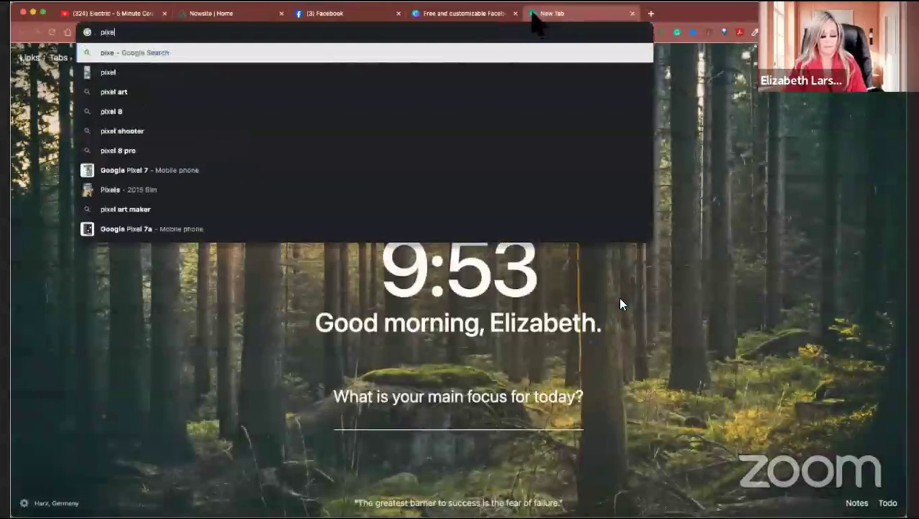
type("ls free ")
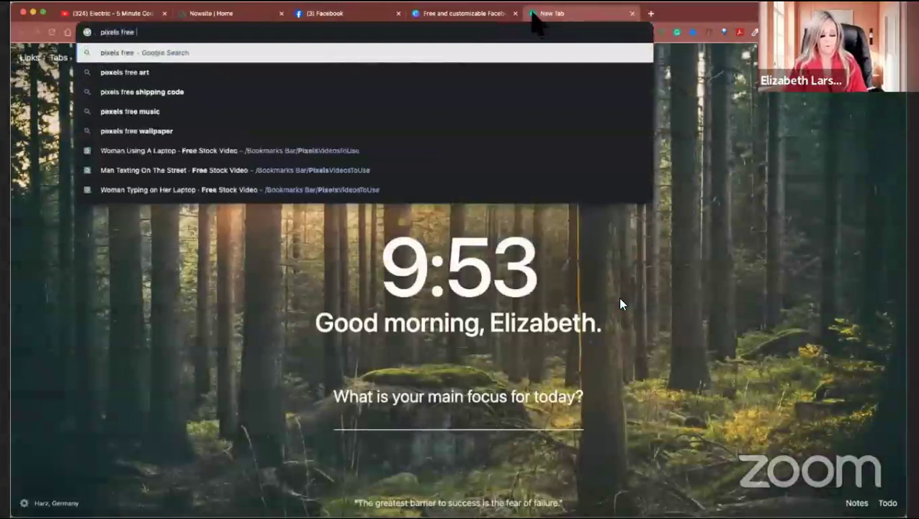
type("photo")
key("Return")
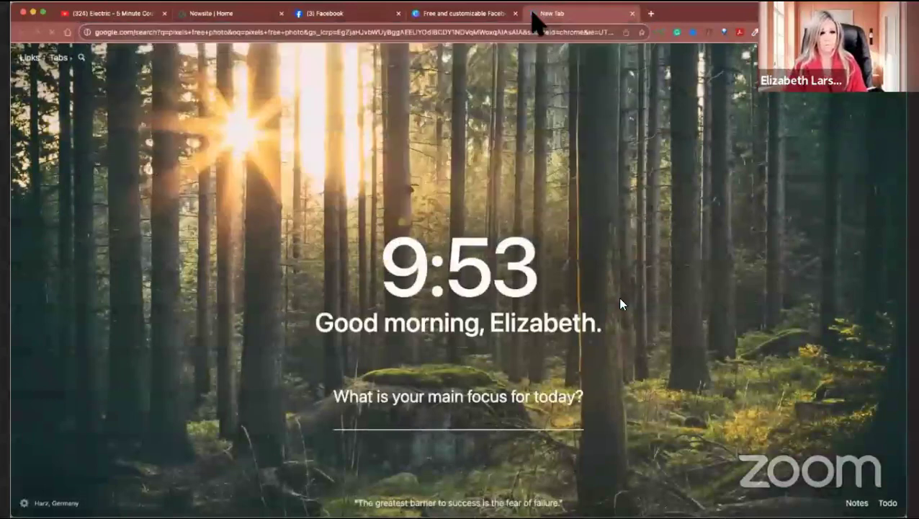
- Open the Pexels website from the search results and browse the free stock photos on its home page
left_click(256, 224)
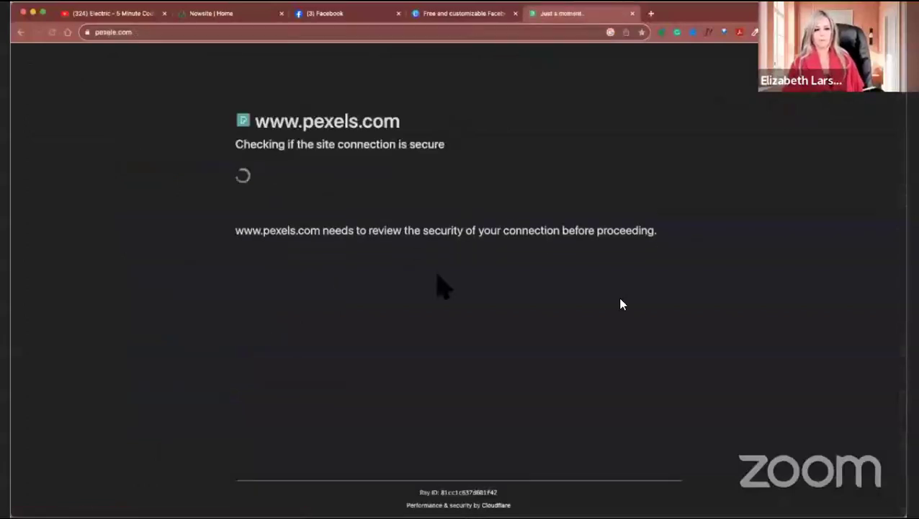
scroll(444, 288, "down", 10)
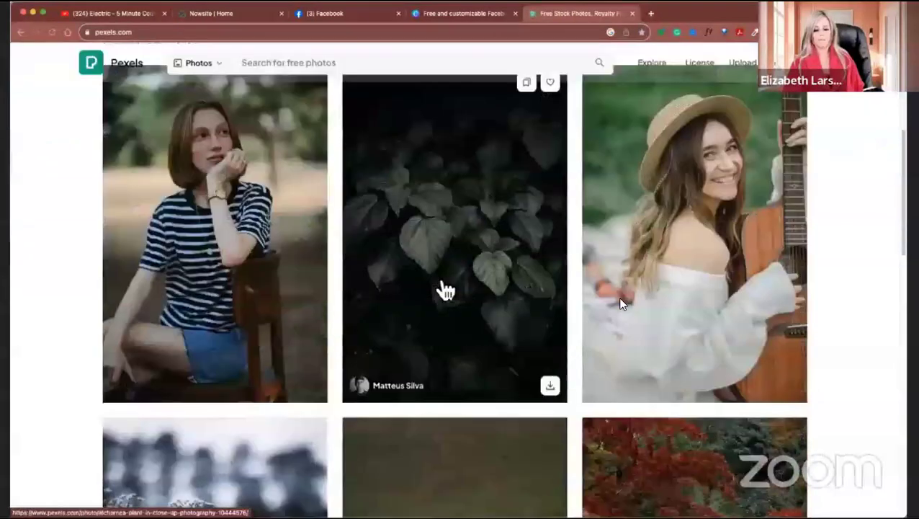
scroll(444, 290, "down", 15)
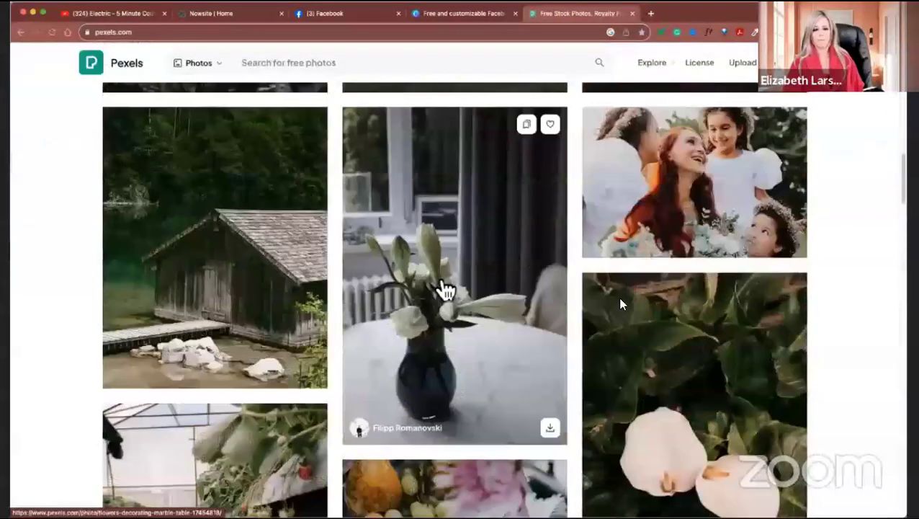
scroll(444, 290, "up", 20)
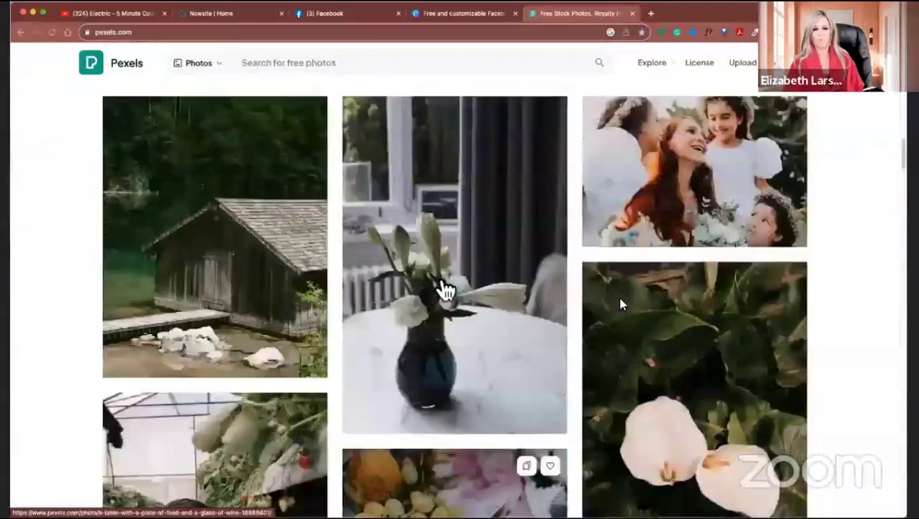